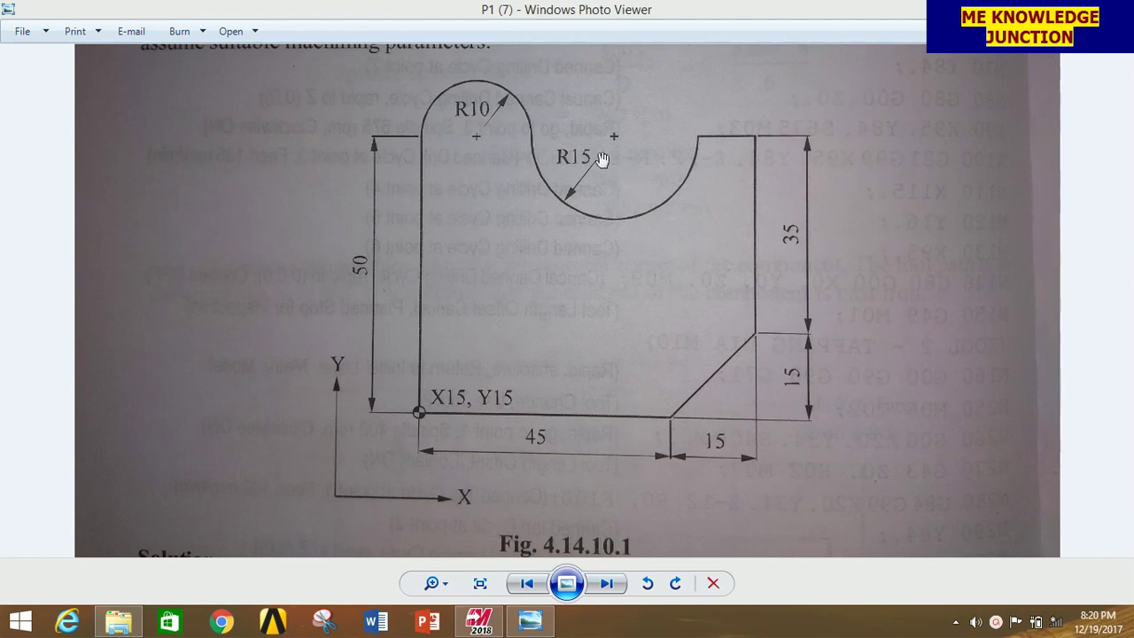
Switch to Mastercam and set the system configuration to the metric mcamxm.config file.
{"action": "left_click", "coordinate": [494, 627]}
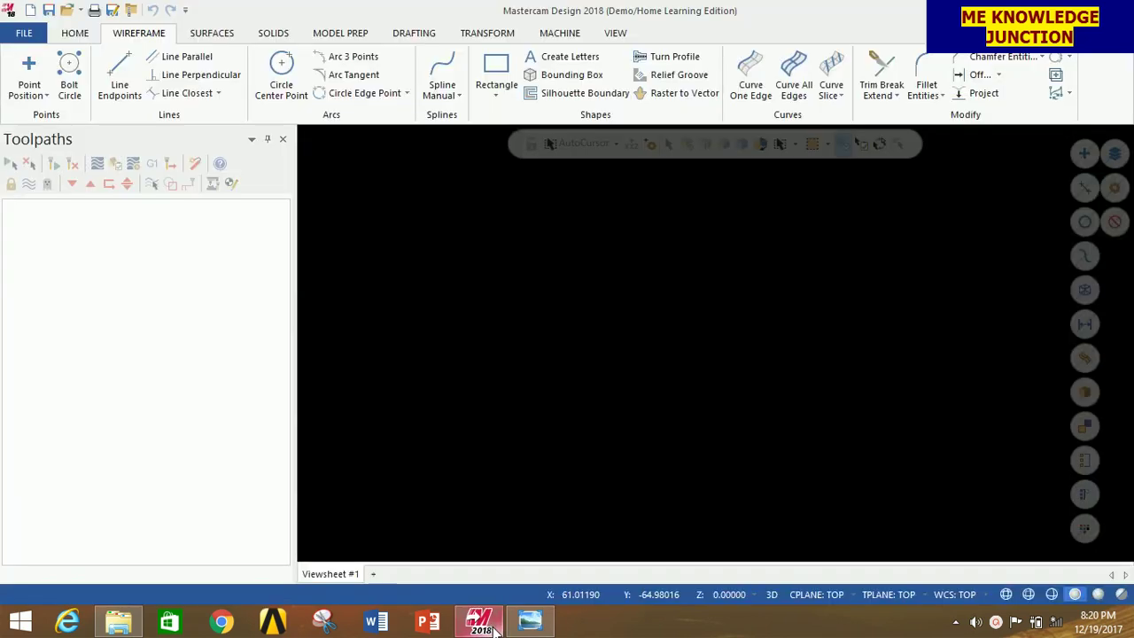
{"action": "left_click", "coordinate": [24, 33]}
{"action": "left_click", "coordinate": [77, 481]}
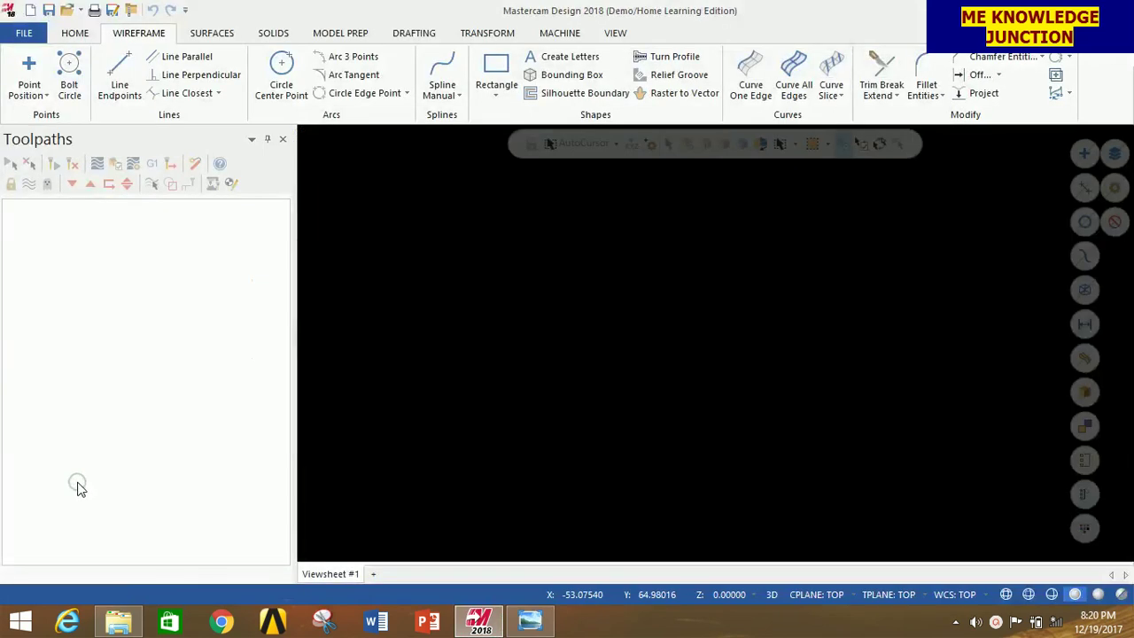
{"action": "left_click", "coordinate": [431, 554]}
{"action": "left_click", "coordinate": [431, 559]}
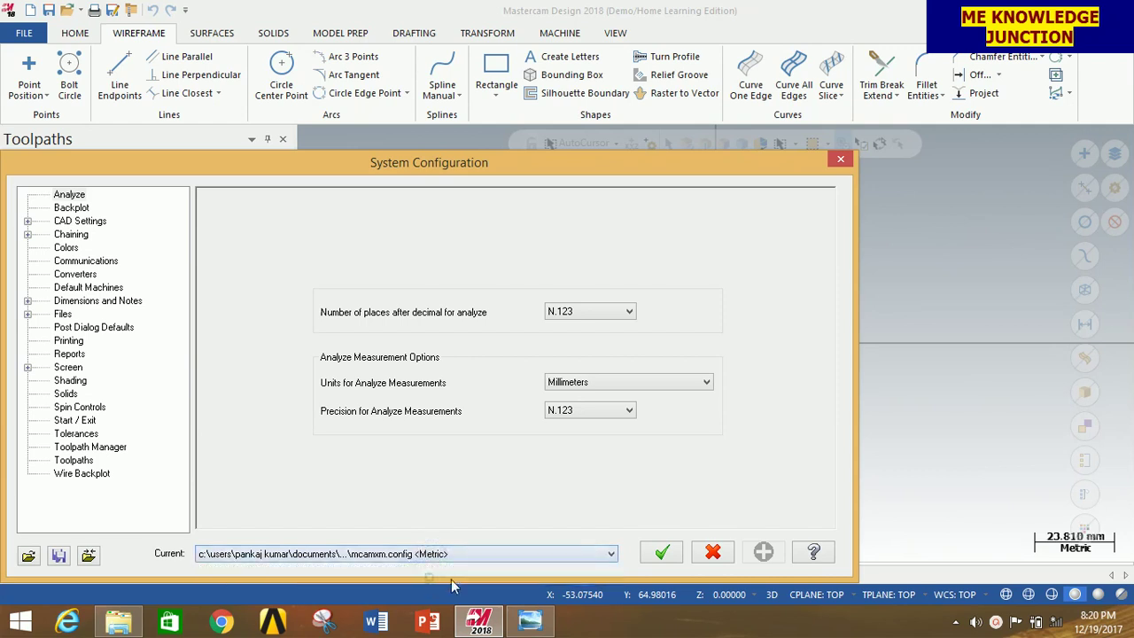
{"action": "left_click", "coordinate": [658, 554]}
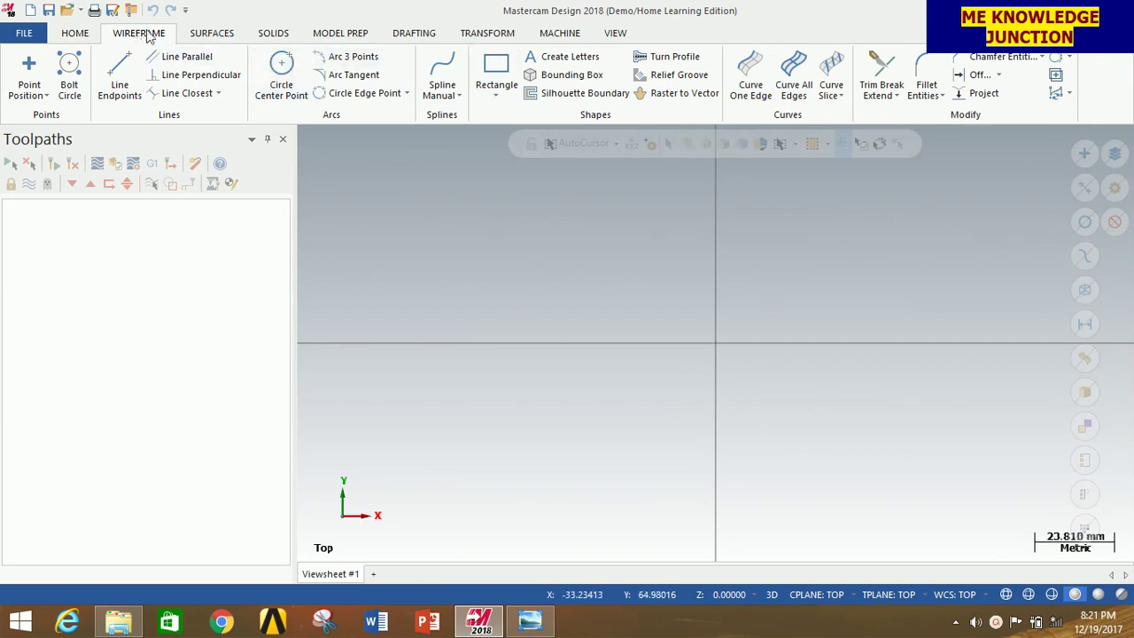
Check the start point in the reference drawing and create a point at 15,15 in Mastercam.
{"action": "left_click", "coordinate": [529, 623]}
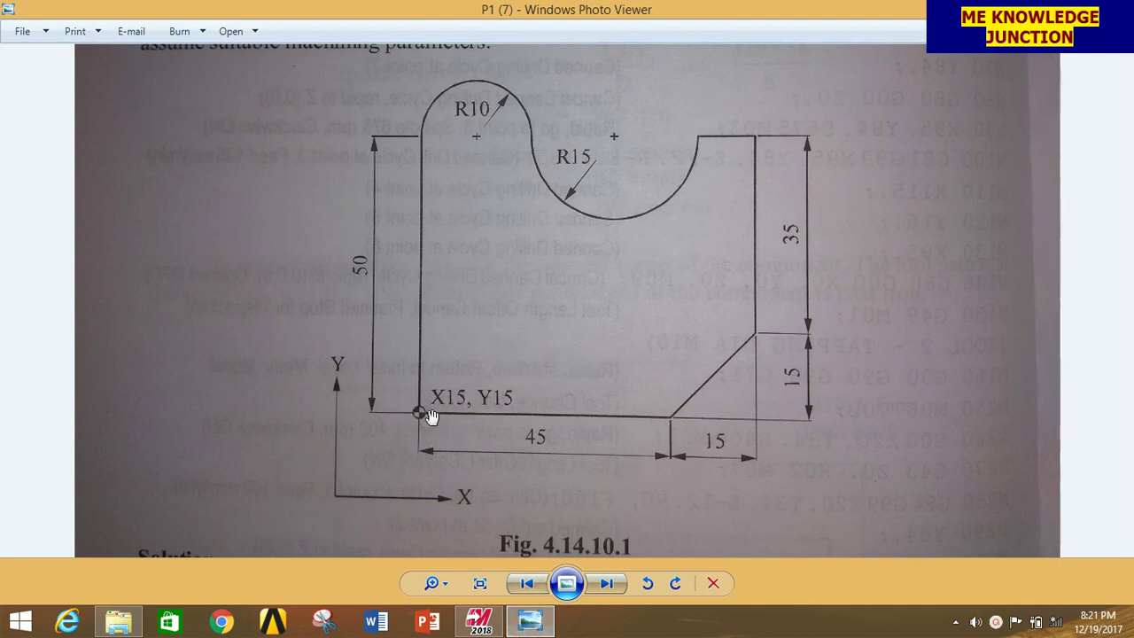
{"action": "left_click", "coordinate": [479, 620]}
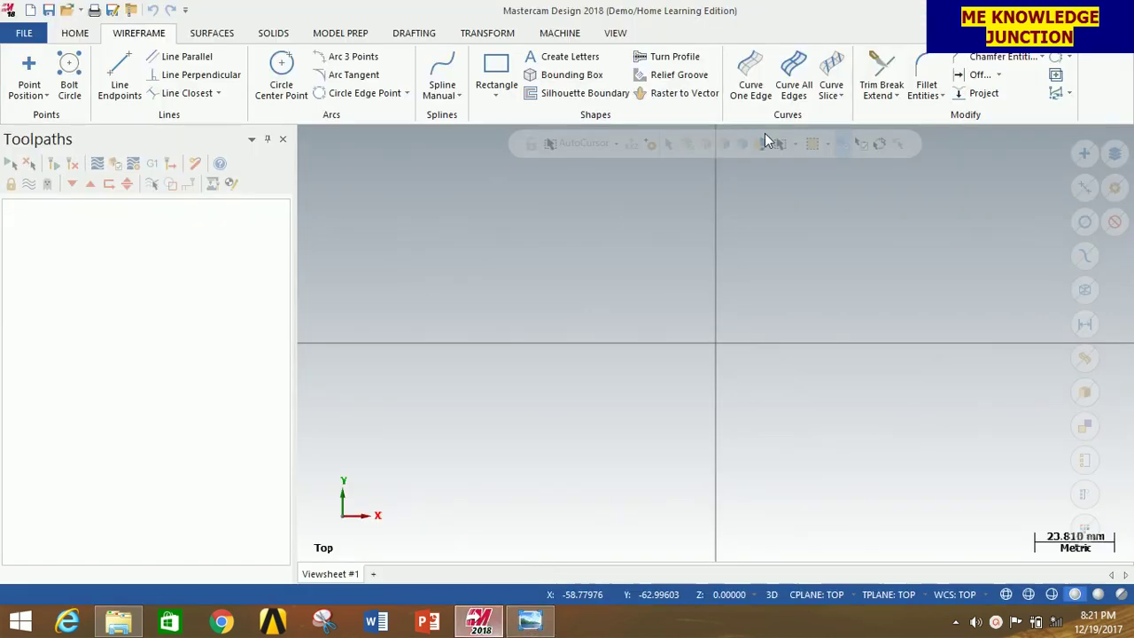
{"action": "left_click", "coordinate": [31, 69]}
{"action": "type", "text": "15"}
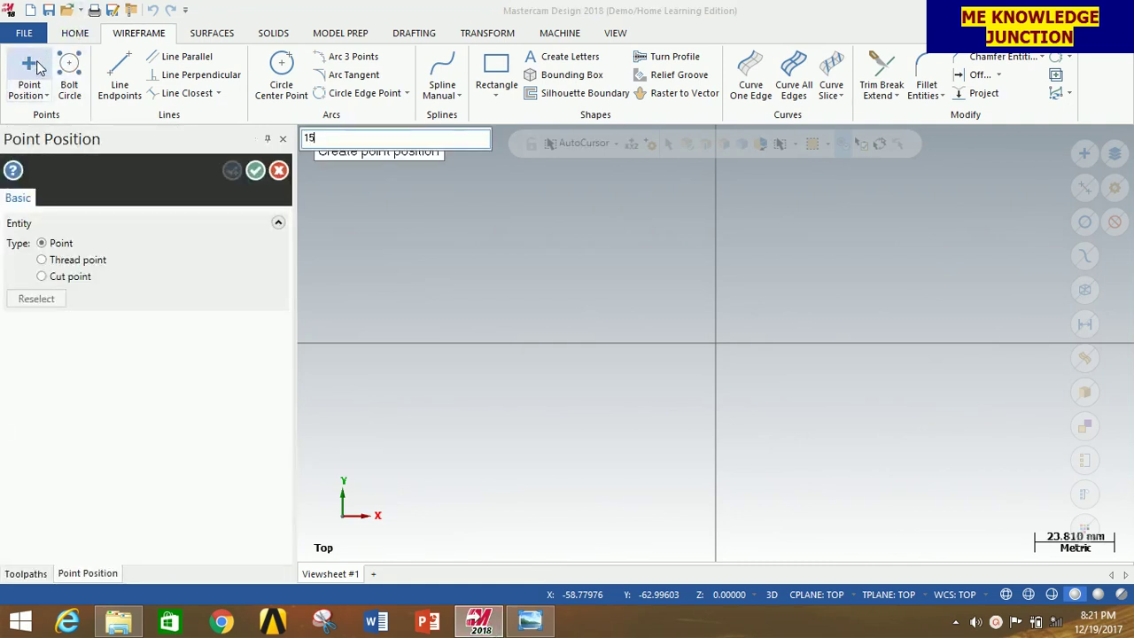
{"action": "type", "text": ",15"}
{"action": "key", "text": "Return"}
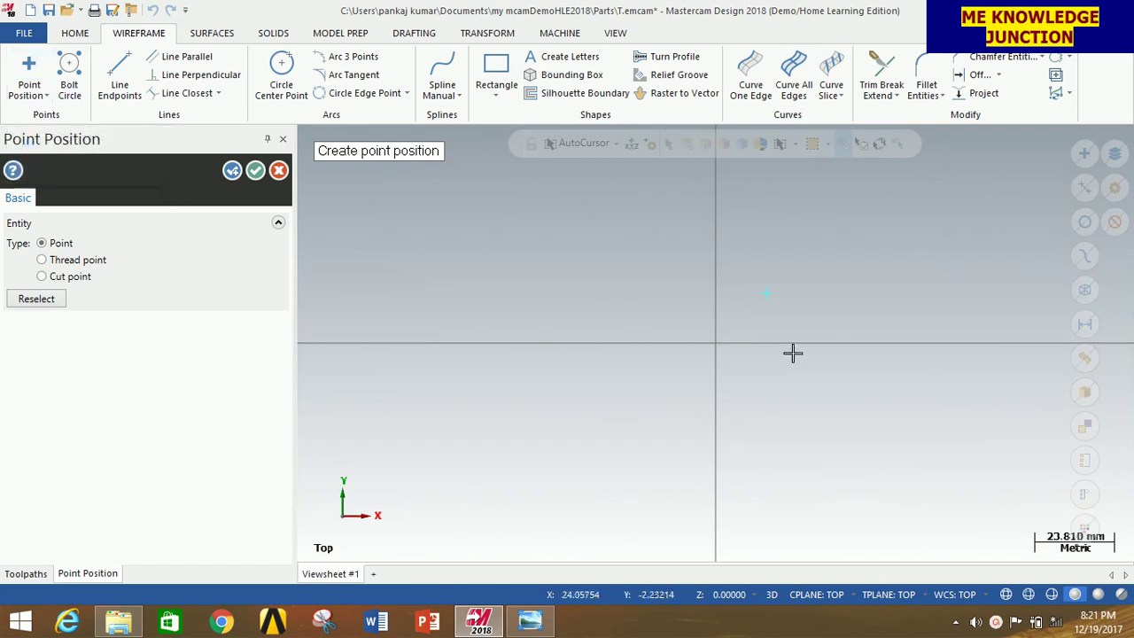
{"action": "left_click", "coordinate": [255, 170]}
Draw a horizontal line 45 mm long in the positive X direction from the point at 15,15, following the reference drawing.
{"action": "scroll", "coordinate": [407, 519], "scroll_direction": "down", "scroll_amount": 5}
{"action": "scroll", "coordinate": [407, 518], "scroll_direction": "down", "scroll_amount": 1}
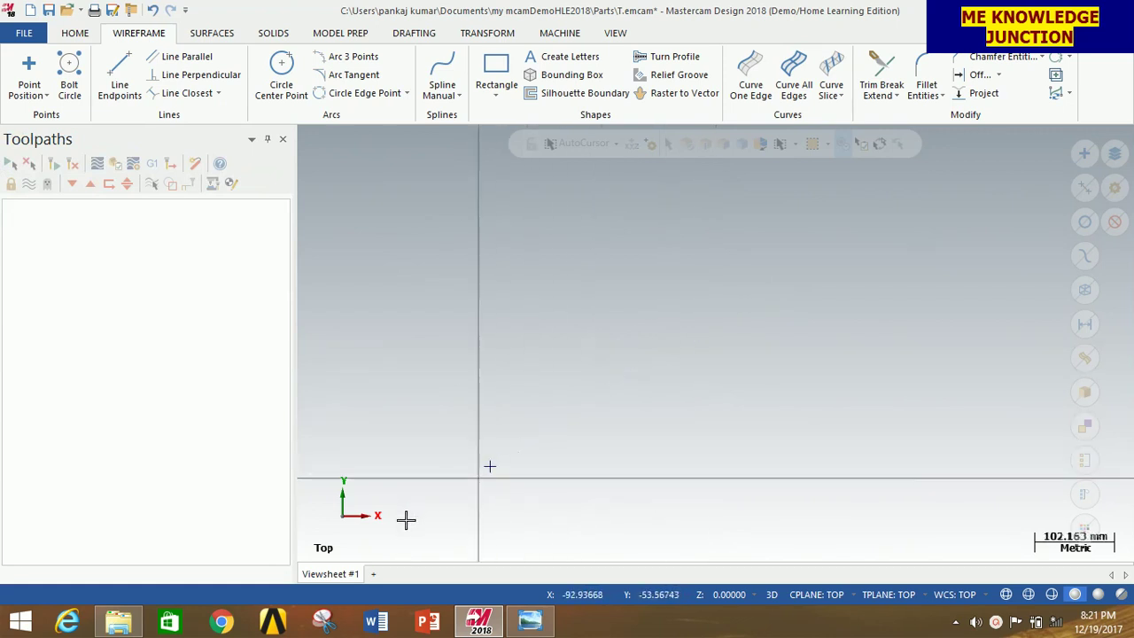
{"action": "scroll", "coordinate": [491, 470], "scroll_direction": "up", "scroll_amount": 4}
{"action": "scroll", "coordinate": [488, 464], "scroll_direction": "up", "scroll_amount": 1}
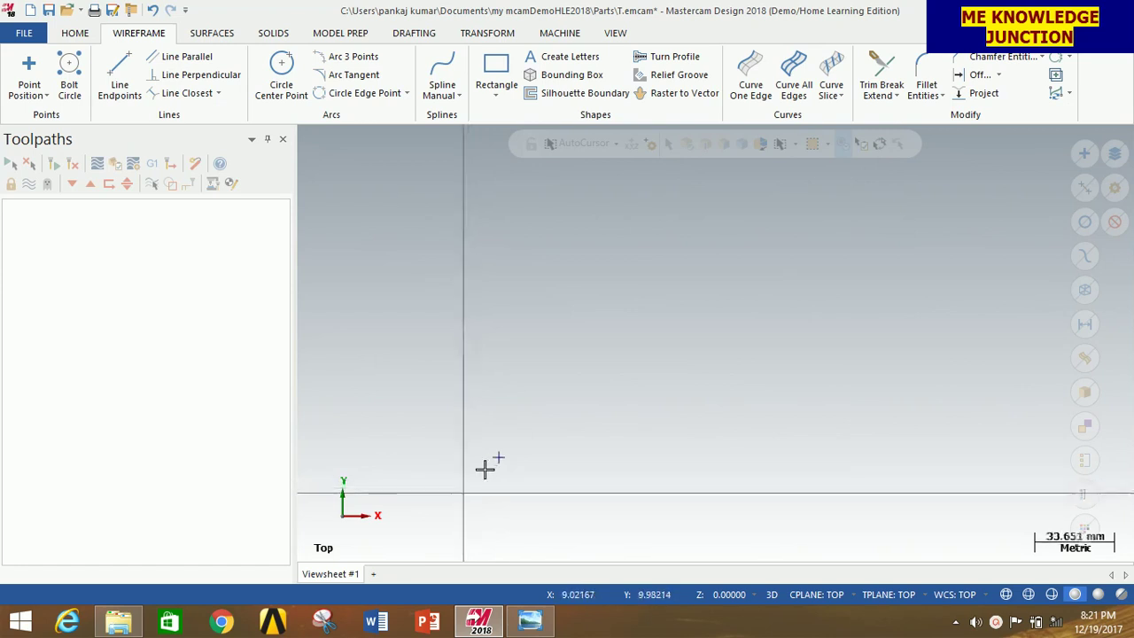
{"action": "left_click", "coordinate": [530, 620]}
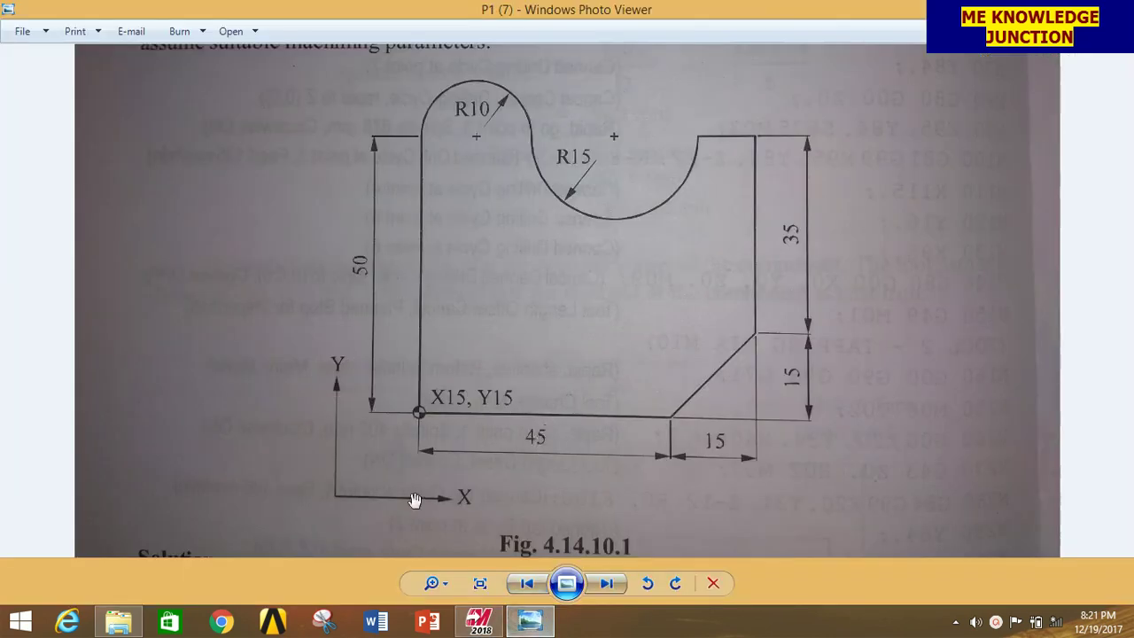
{"action": "left_click", "coordinate": [477, 621]}
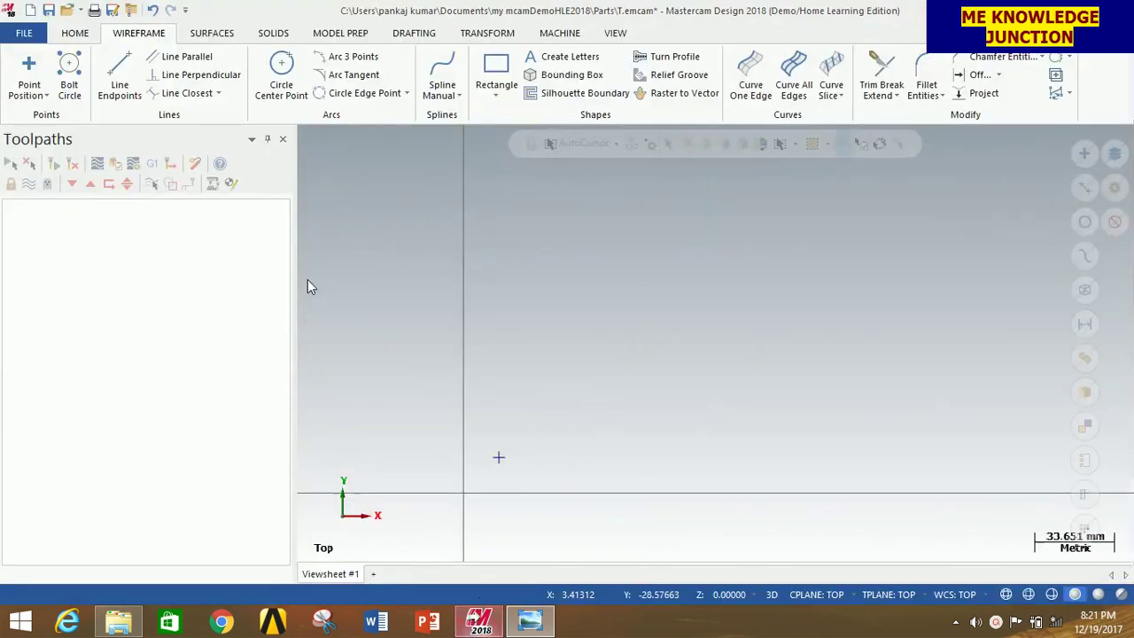
{"action": "left_click", "coordinate": [122, 71]}
{"action": "left_click", "coordinate": [498, 457]}
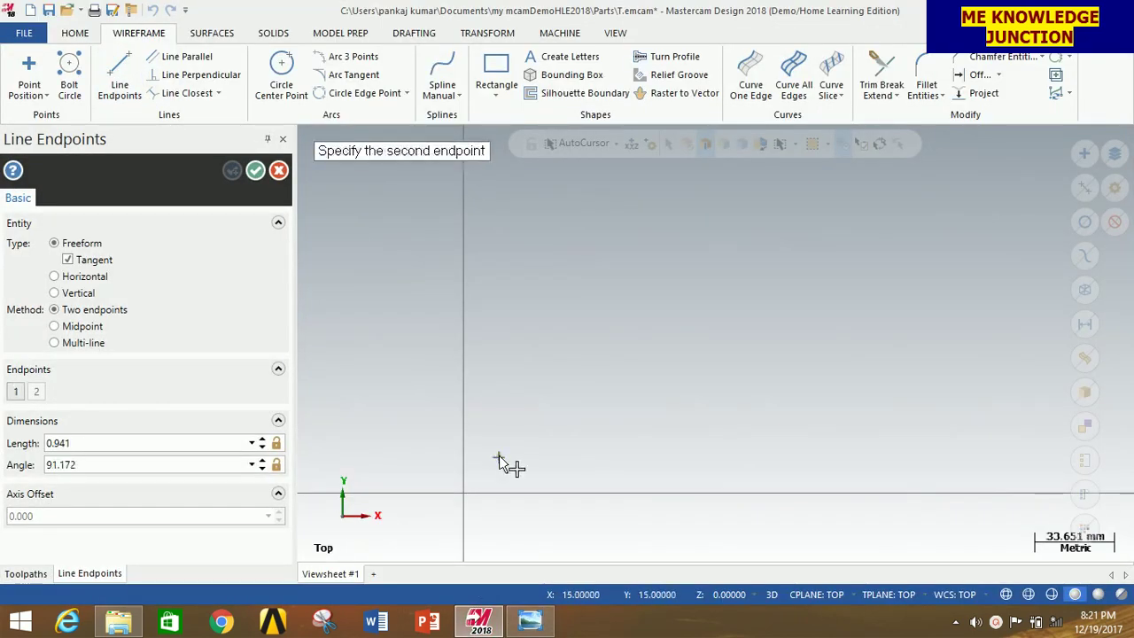
{"action": "left_click", "coordinate": [754, 456]}
{"action": "double_click", "coordinate": [154, 447]}
{"action": "type", "text": "45"}
{"action": "key", "text": "Return"}
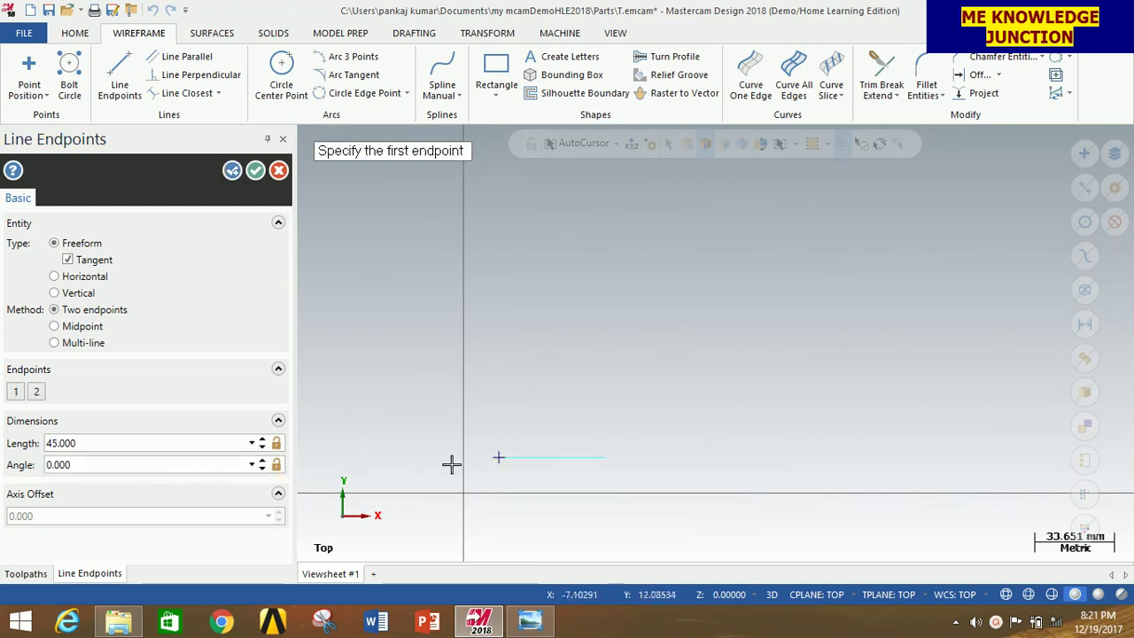
Draw a 50 mm vertical line upward from the point at 15,15 and delete the construction point.
{"action": "left_click", "coordinate": [499, 457]}
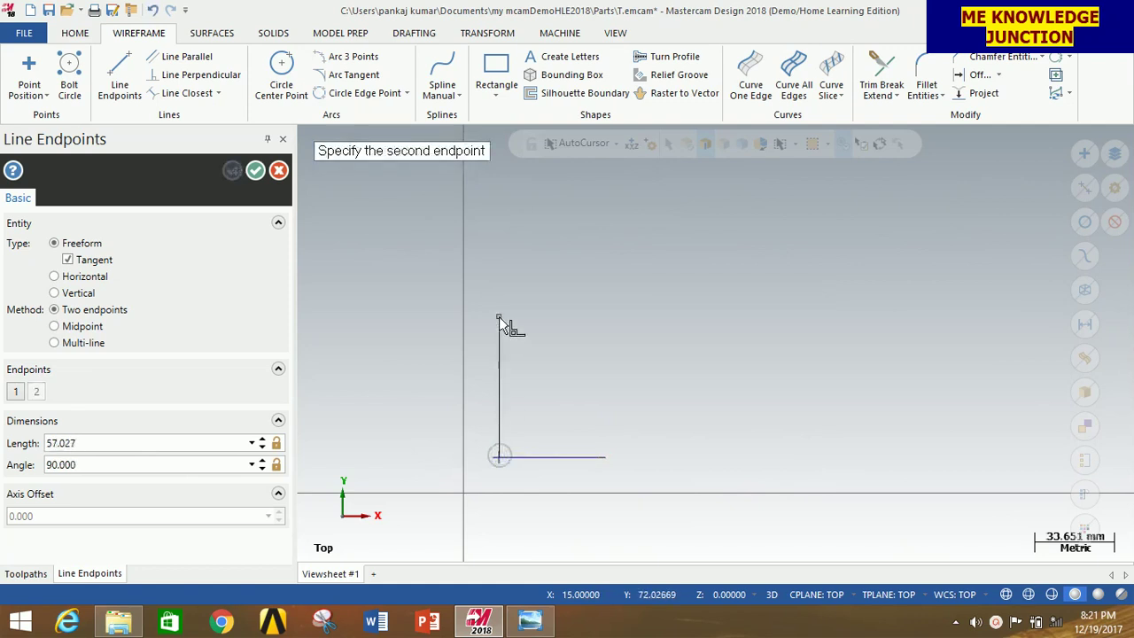
{"action": "left_click", "coordinate": [499, 288]}
{"action": "double_click", "coordinate": [121, 442]}
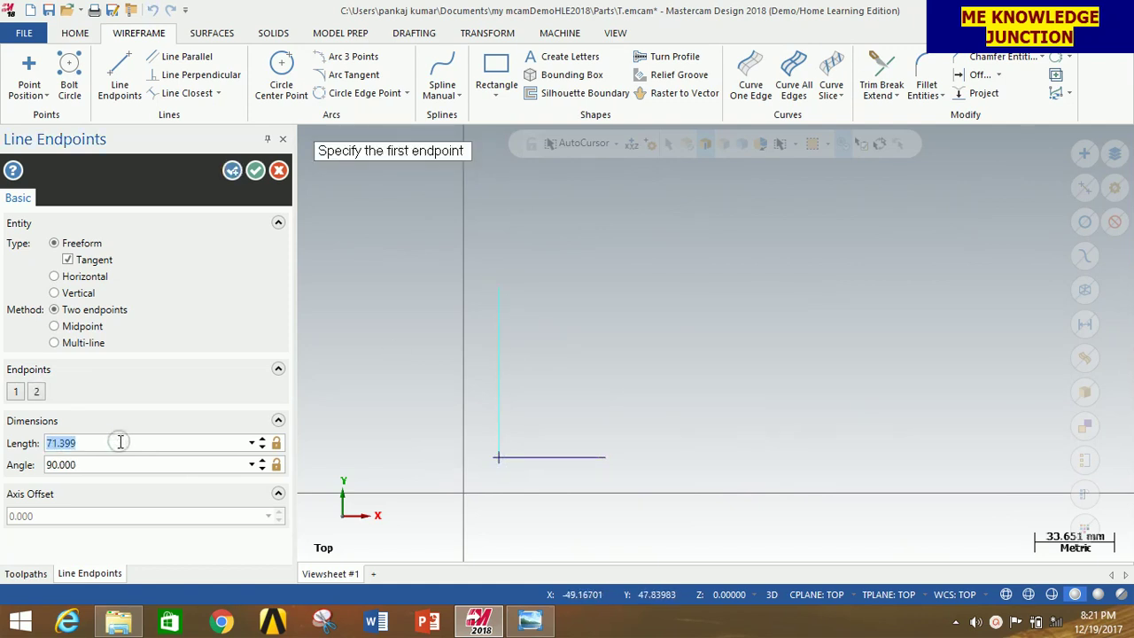
{"action": "type", "text": "050"}
{"action": "key", "text": "Return"}
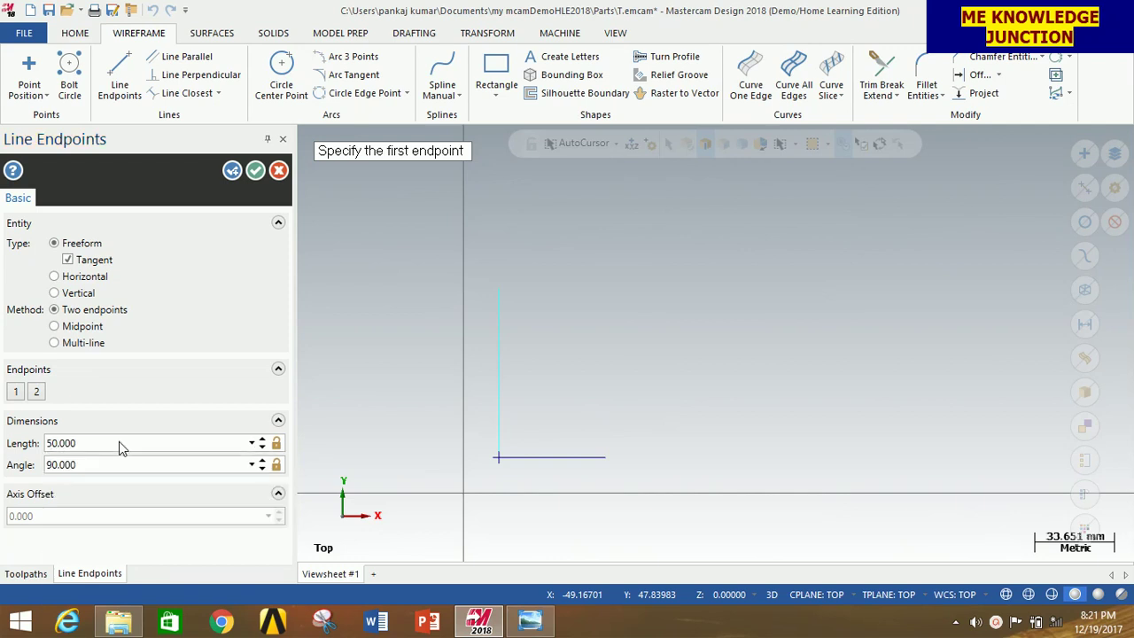
{"action": "left_click", "coordinate": [255, 171]}
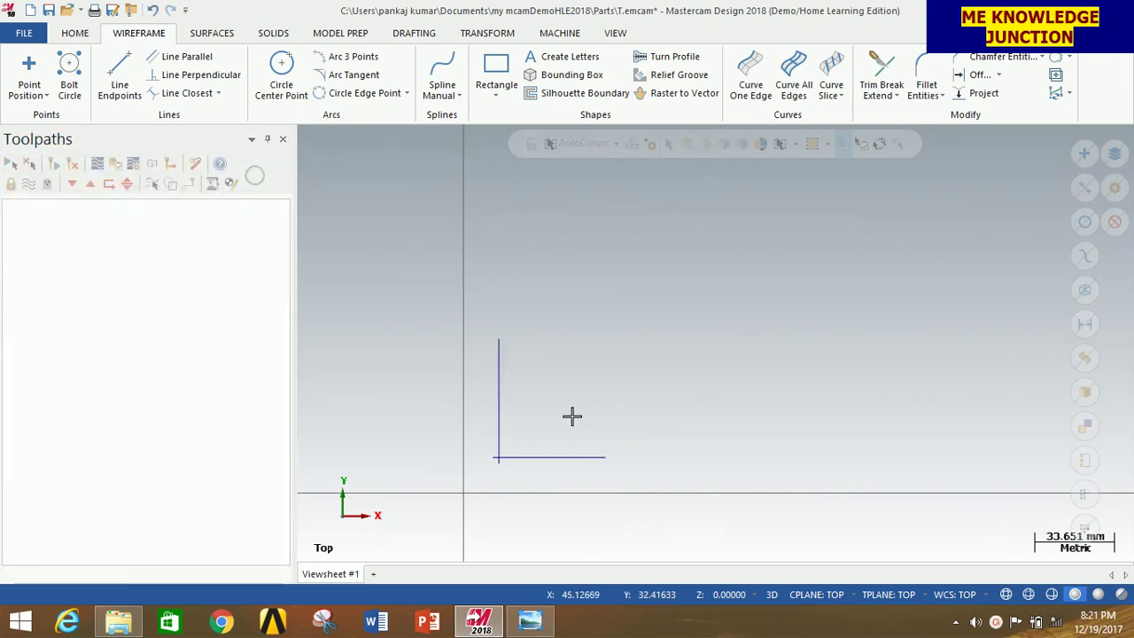
{"action": "left_click", "coordinate": [498, 459]}
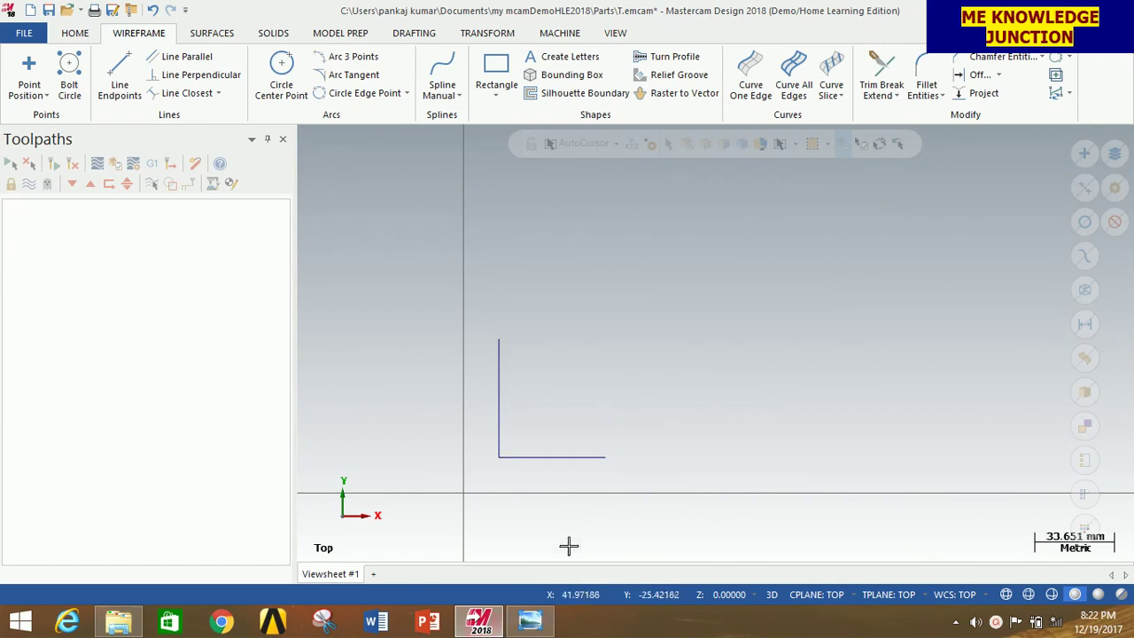
Check the chamfer's upper corner in the reference drawing and create a point at 75,30 in Mastercam.
{"action": "left_click", "coordinate": [530, 620]}
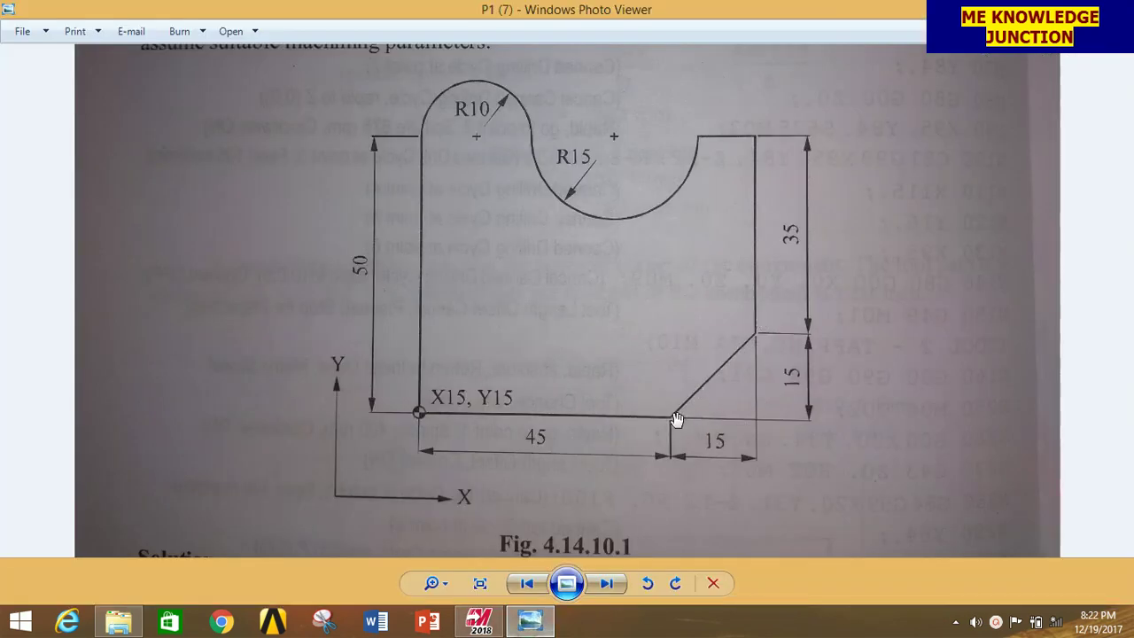
{"action": "left_click", "coordinate": [756, 335]}
{"action": "left_click", "coordinate": [502, 627]}
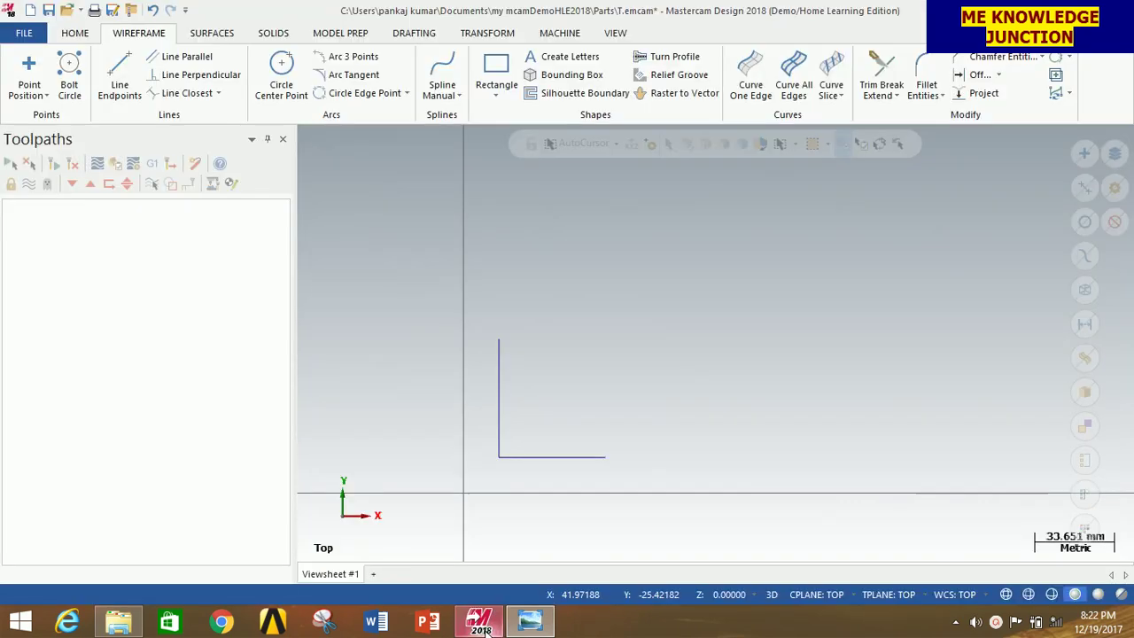
{"action": "left_click", "coordinate": [30, 69]}
{"action": "type", "text": "75,30"}
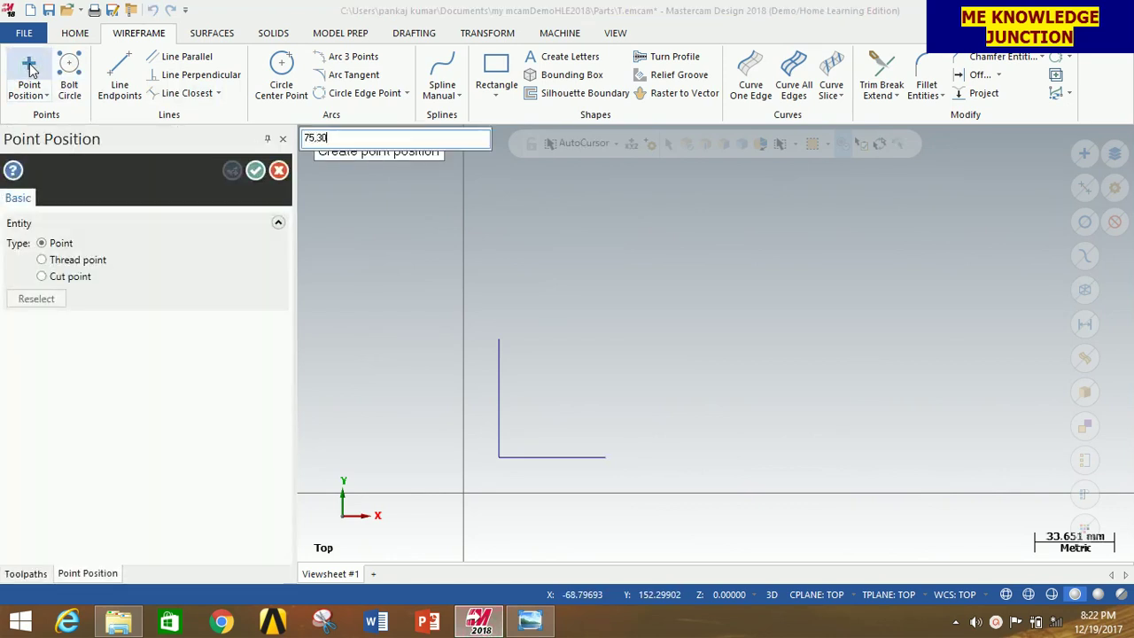
{"action": "key", "text": "Return"}
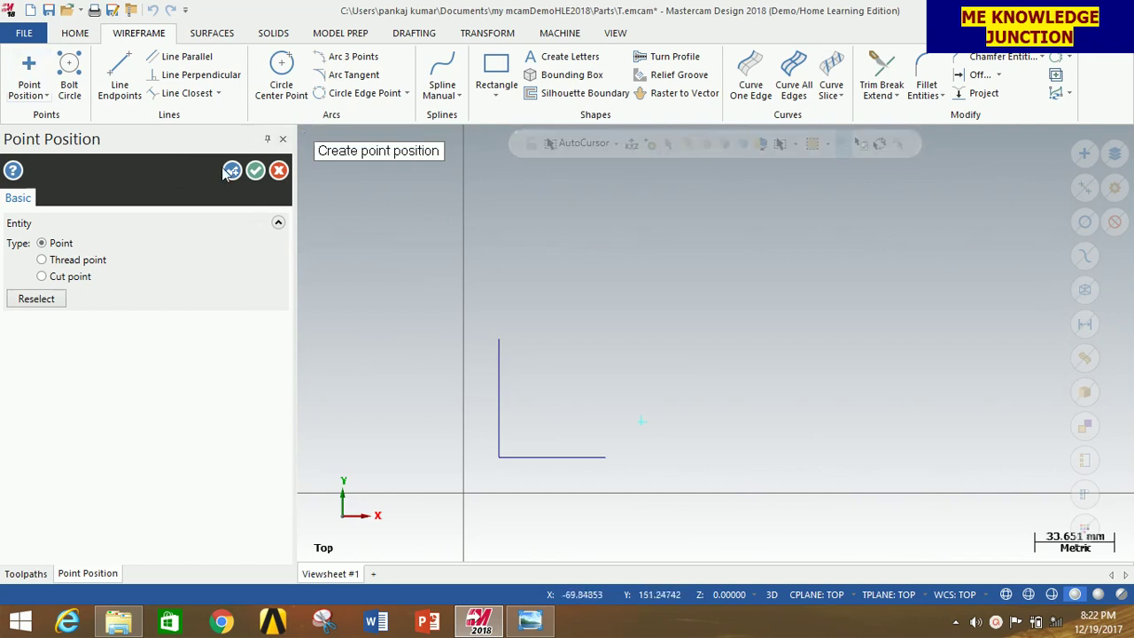
{"action": "left_click", "coordinate": [255, 171]}
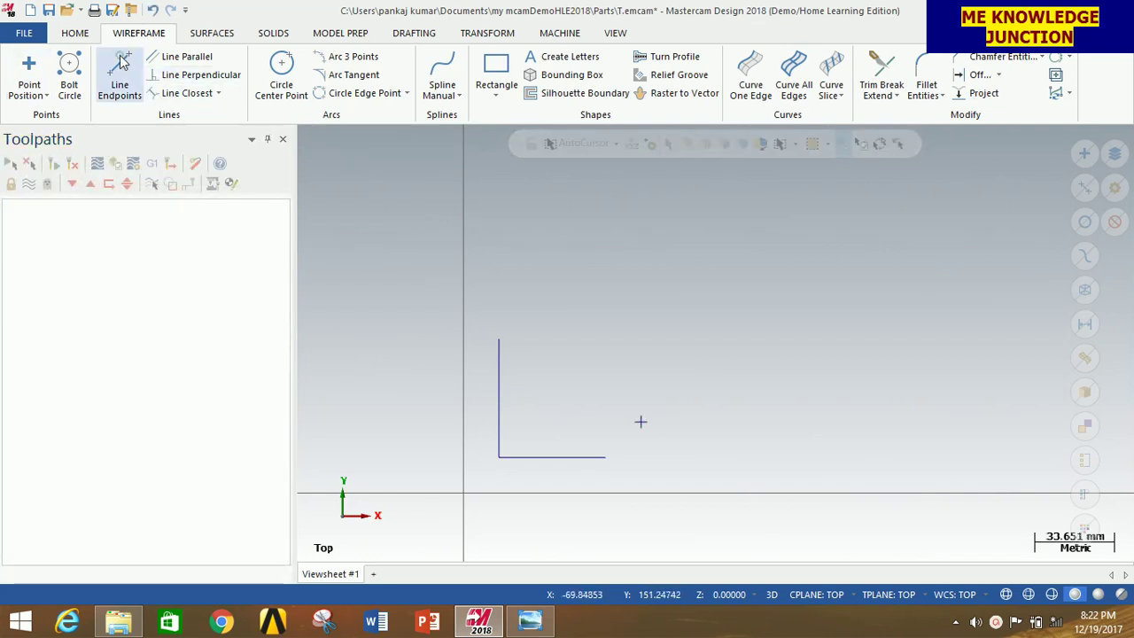
Draw the chamfer line from the free end of the horizontal line to the point at 75,30 and delete that point.
{"action": "left_click", "coordinate": [122, 60]}
{"action": "left_click", "coordinate": [608, 458]}
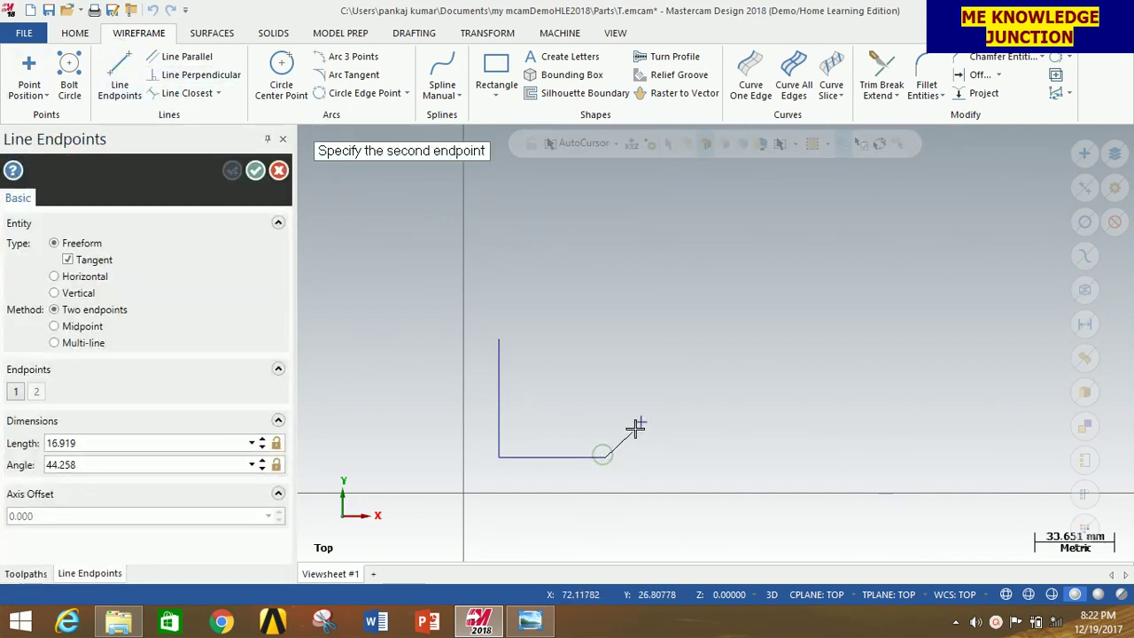
{"action": "left_click", "coordinate": [640, 422]}
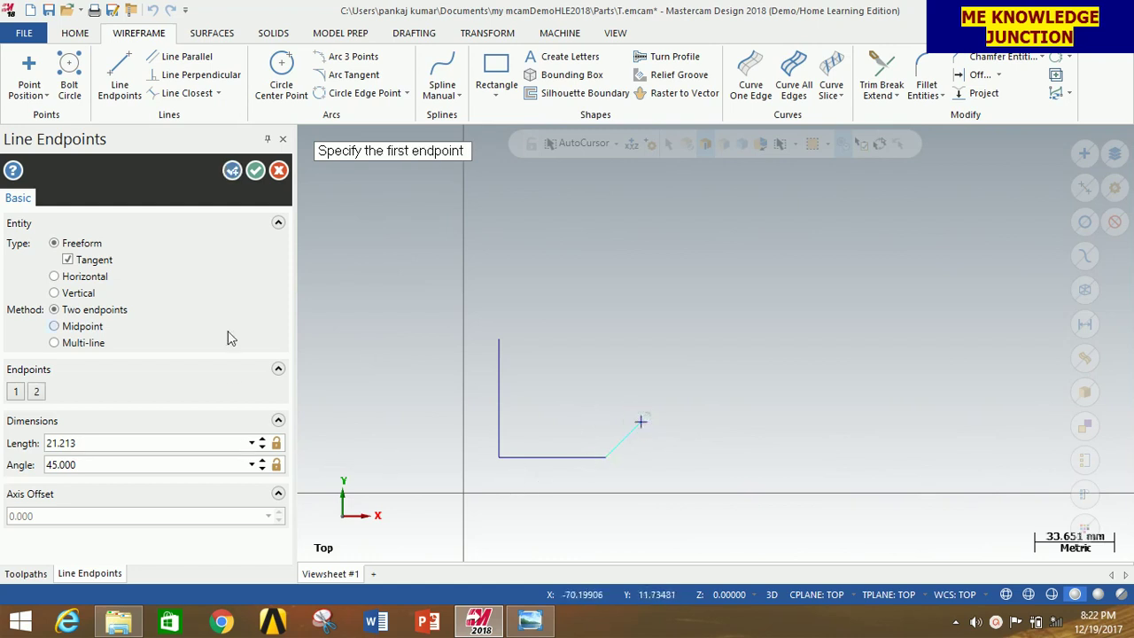
{"action": "left_click", "coordinate": [255, 171]}
{"action": "scroll", "coordinate": [655, 430], "scroll_direction": "up", "scroll_amount": 4}
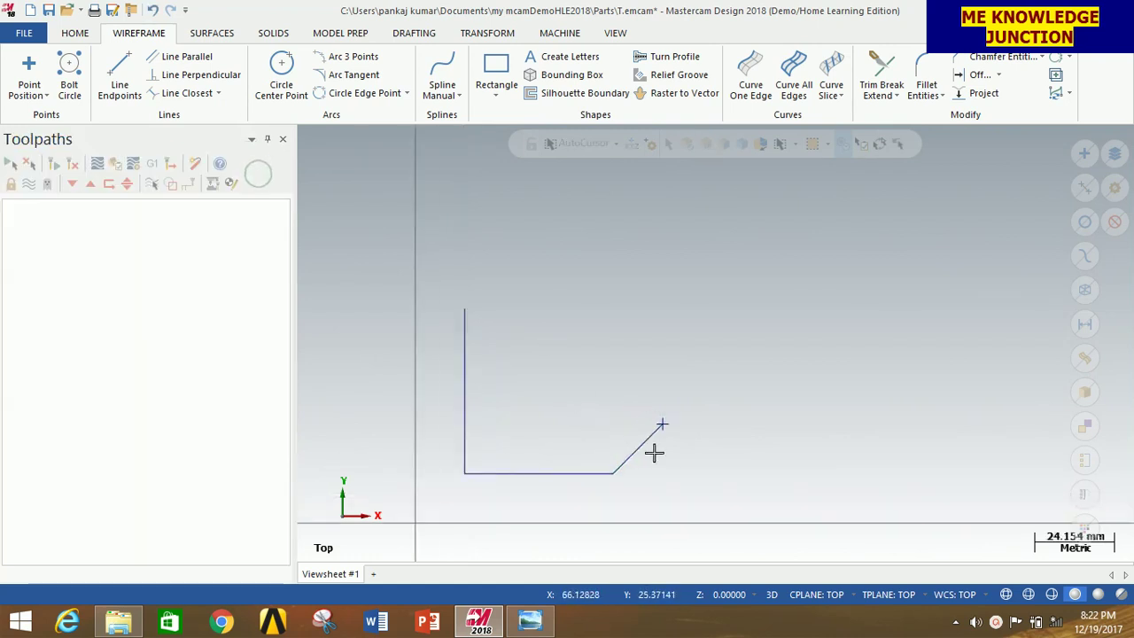
{"action": "left_click", "coordinate": [660, 416]}
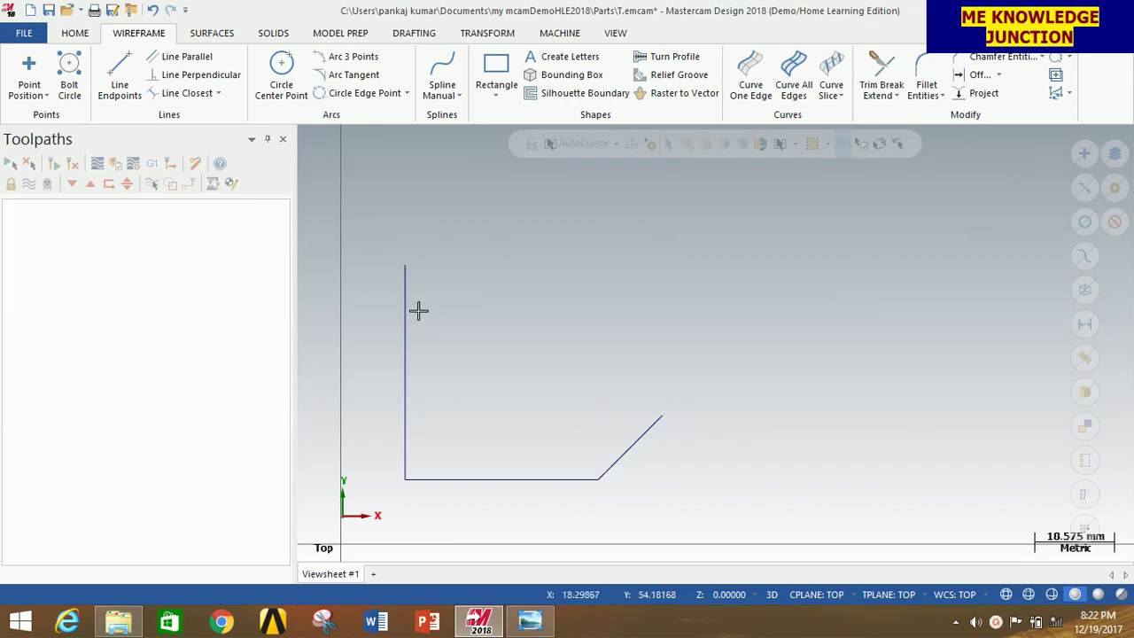
Draw a 35 mm vertical line upward from the chamfer line's upper end, following the reference drawing.
{"action": "left_click", "coordinate": [530, 620]}
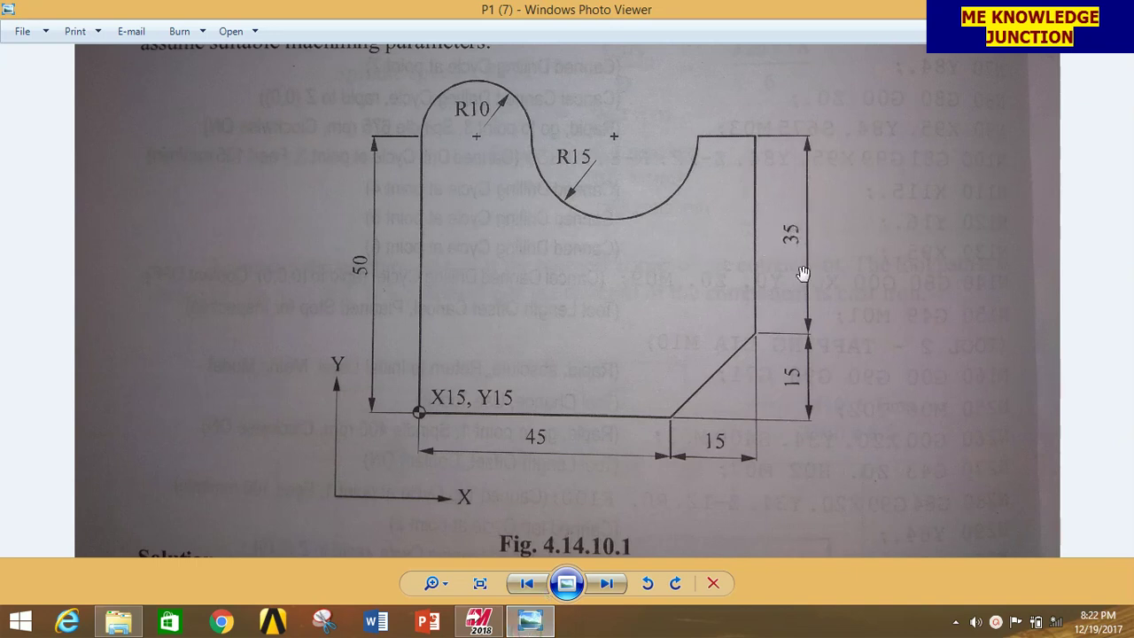
{"action": "left_click", "coordinate": [479, 620]}
{"action": "left_click", "coordinate": [119, 81]}
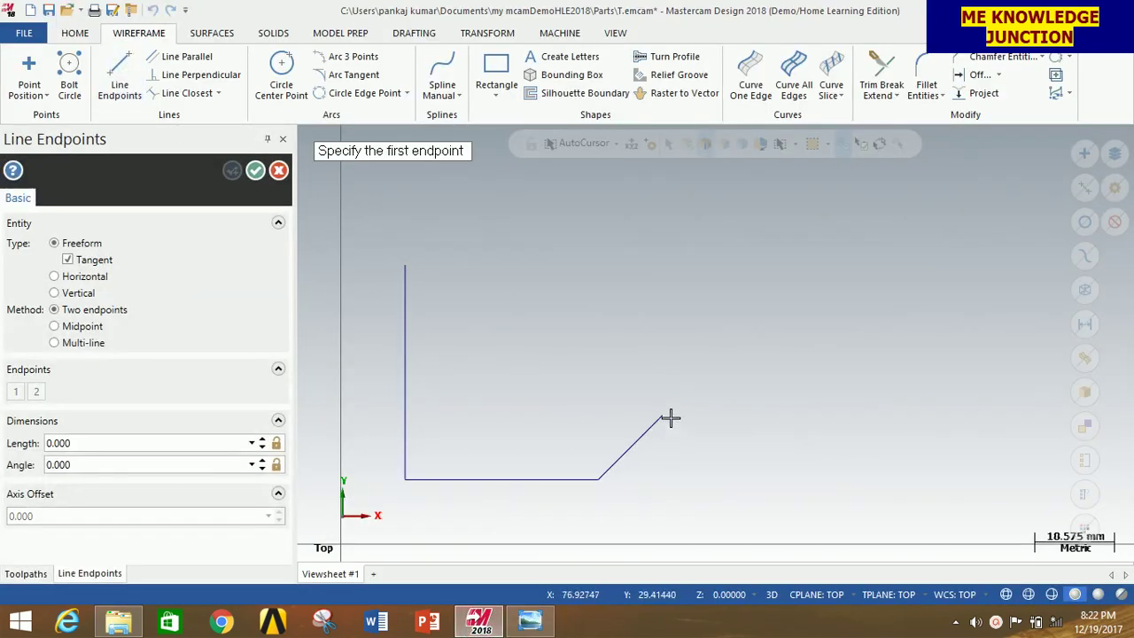
{"action": "left_click", "coordinate": [663, 415]}
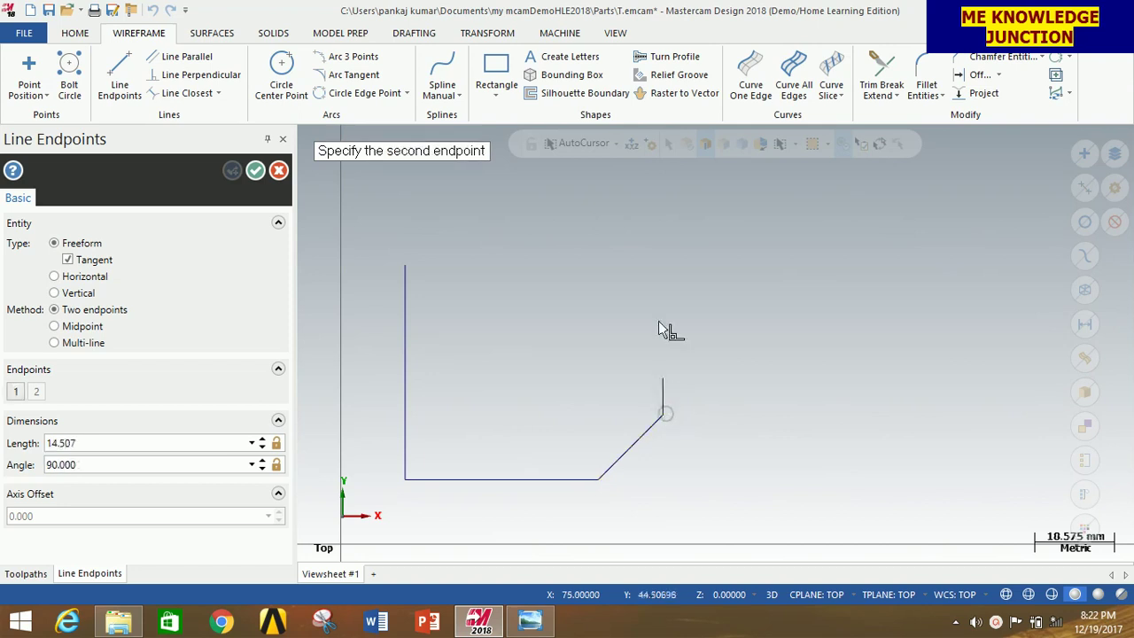
{"action": "left_click", "coordinate": [660, 255]}
{"action": "left_click", "coordinate": [103, 444]}
{"action": "type", "text": "35"}
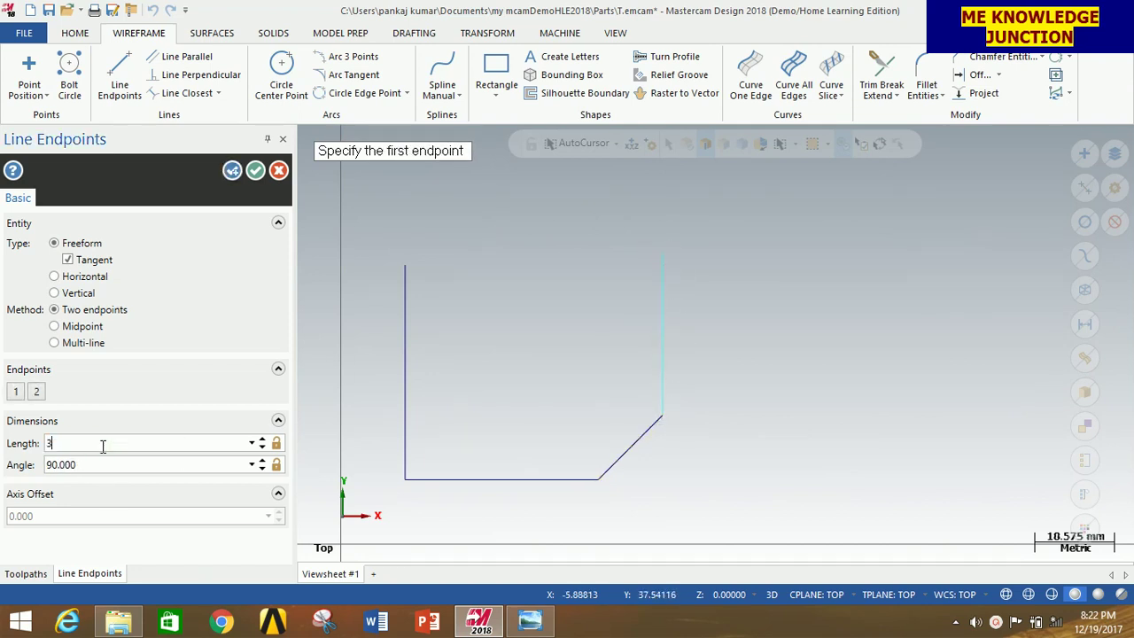
{"action": "key", "text": "Return"}
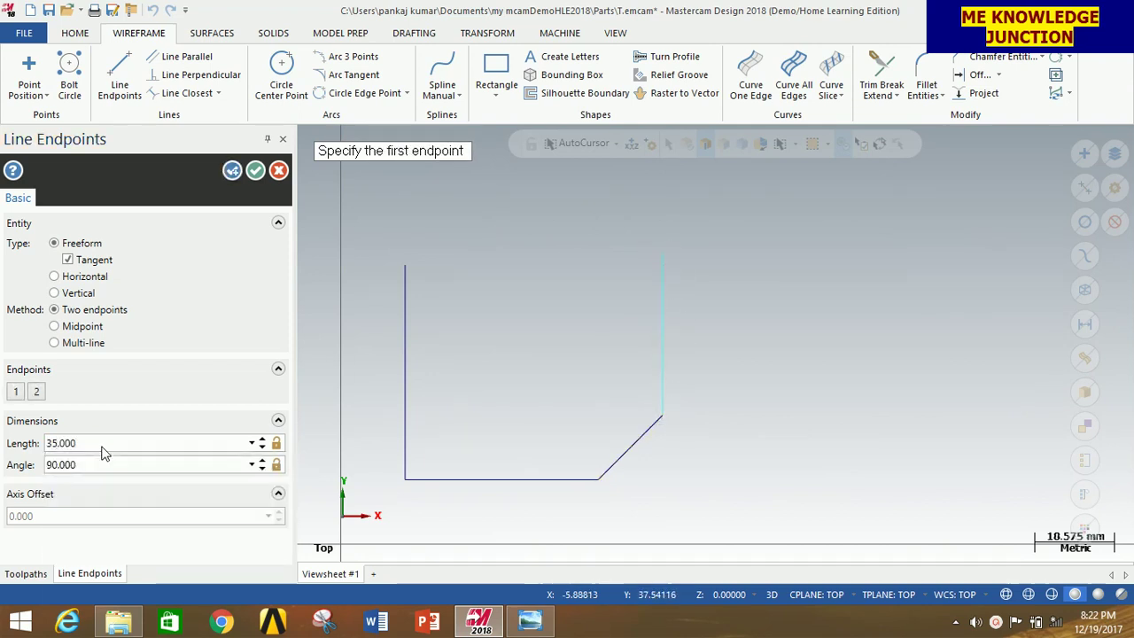
{"action": "left_click", "coordinate": [256, 170]}
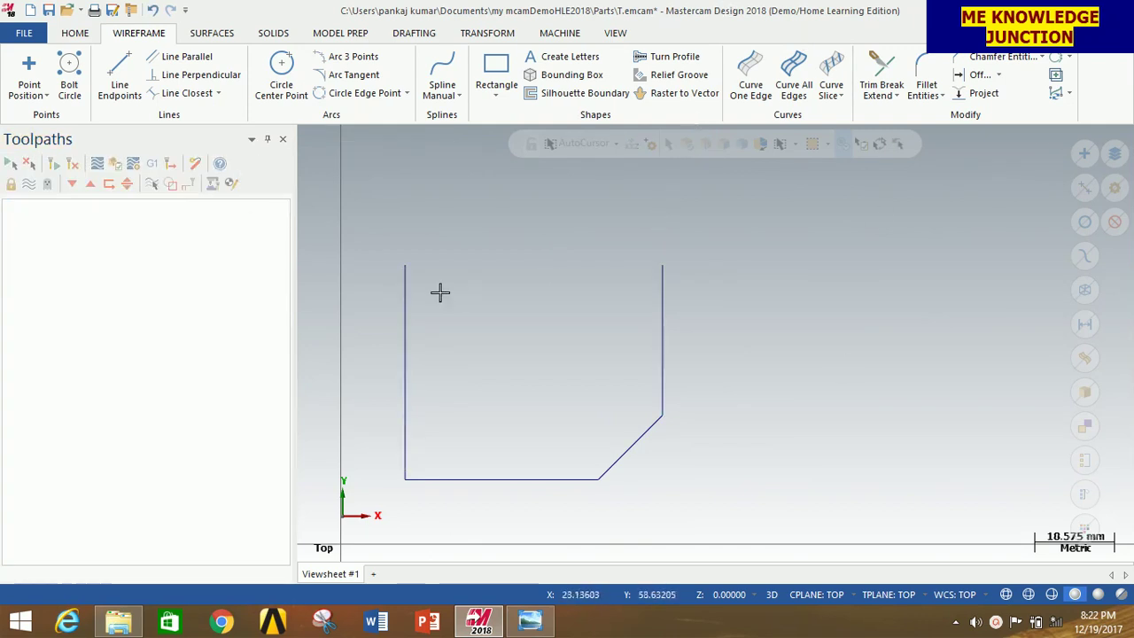
Check the arc centres in the reference drawing and create points at 25,65 and 50,65 in Mastercam.
{"action": "left_click", "coordinate": [530, 621]}
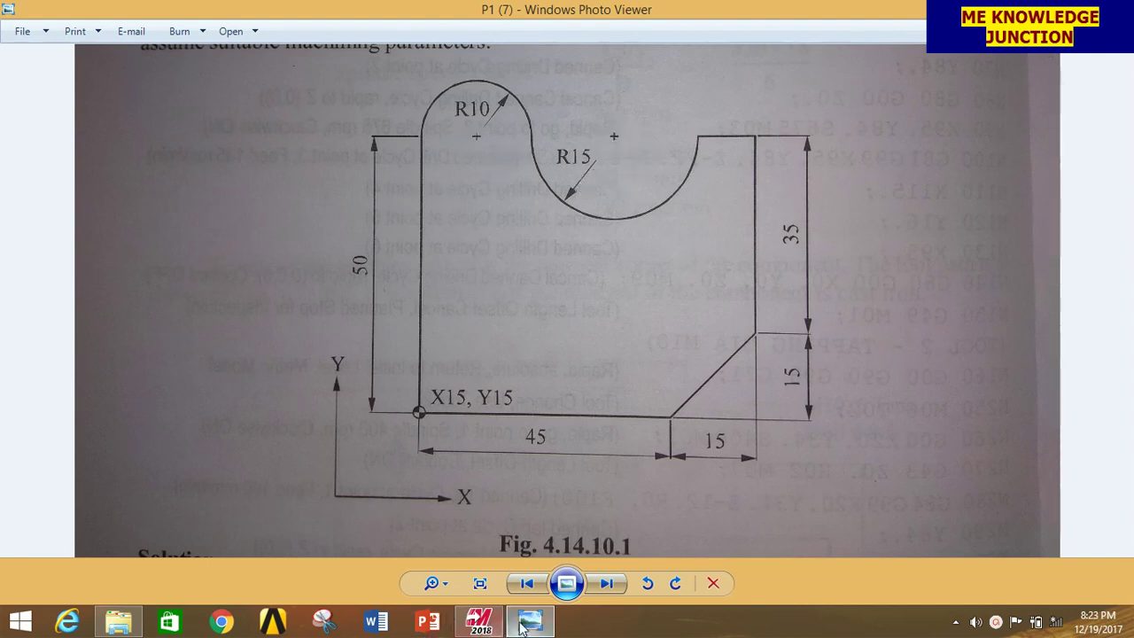
{"action": "left_click", "coordinate": [490, 628]}
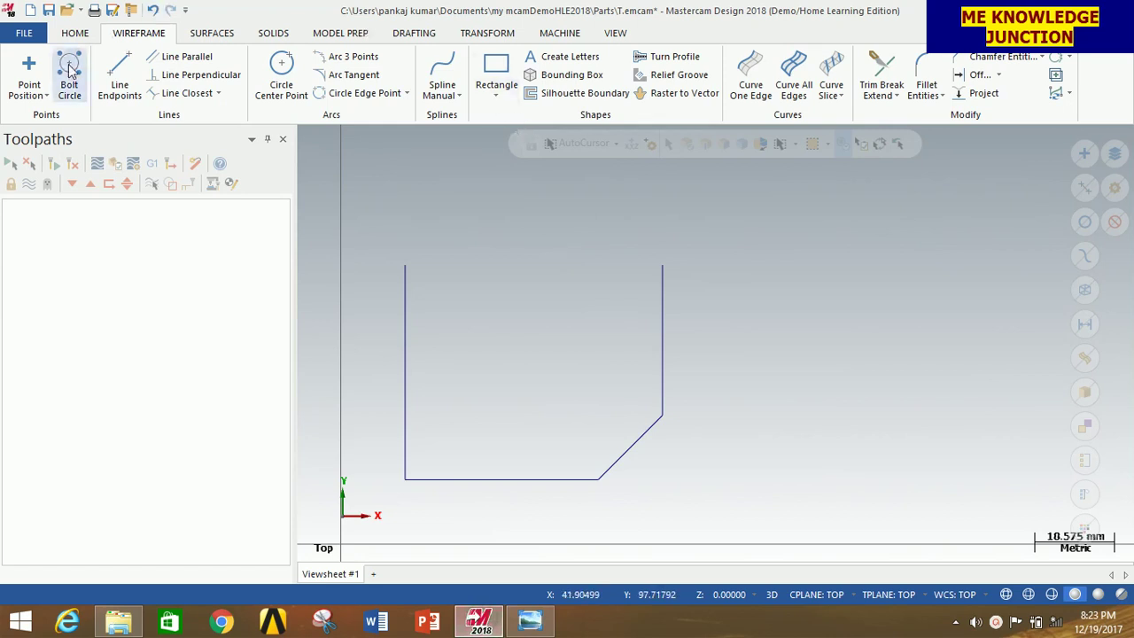
{"action": "left_click", "coordinate": [27, 64]}
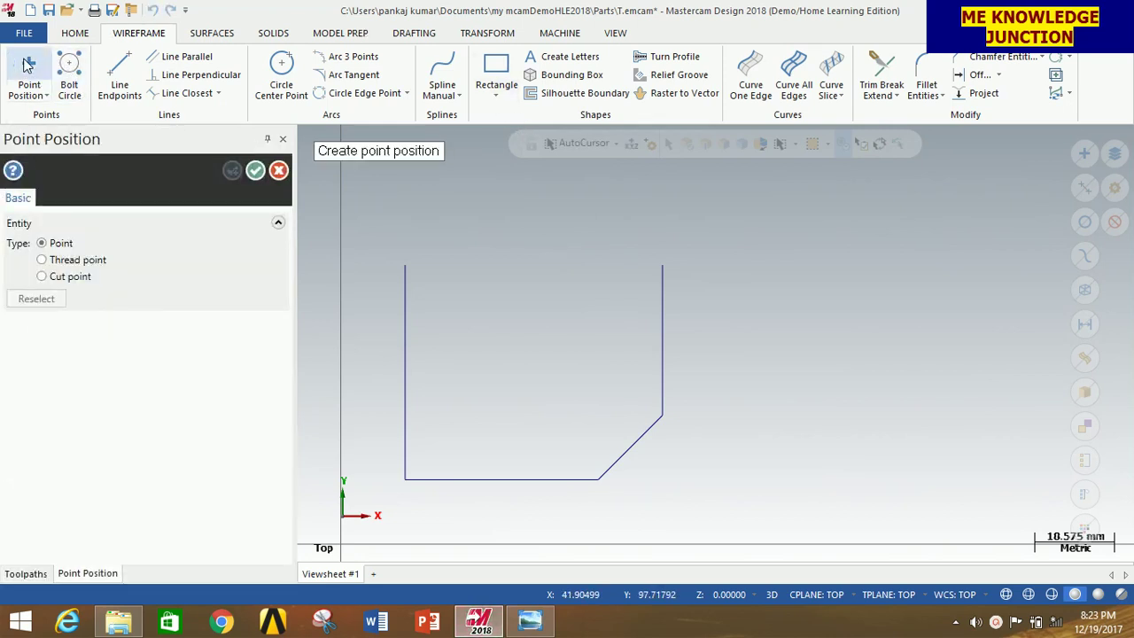
{"action": "type", "text": "25,6"}
{"action": "key", "text": "Return"}
{"action": "type", "text": "50"}
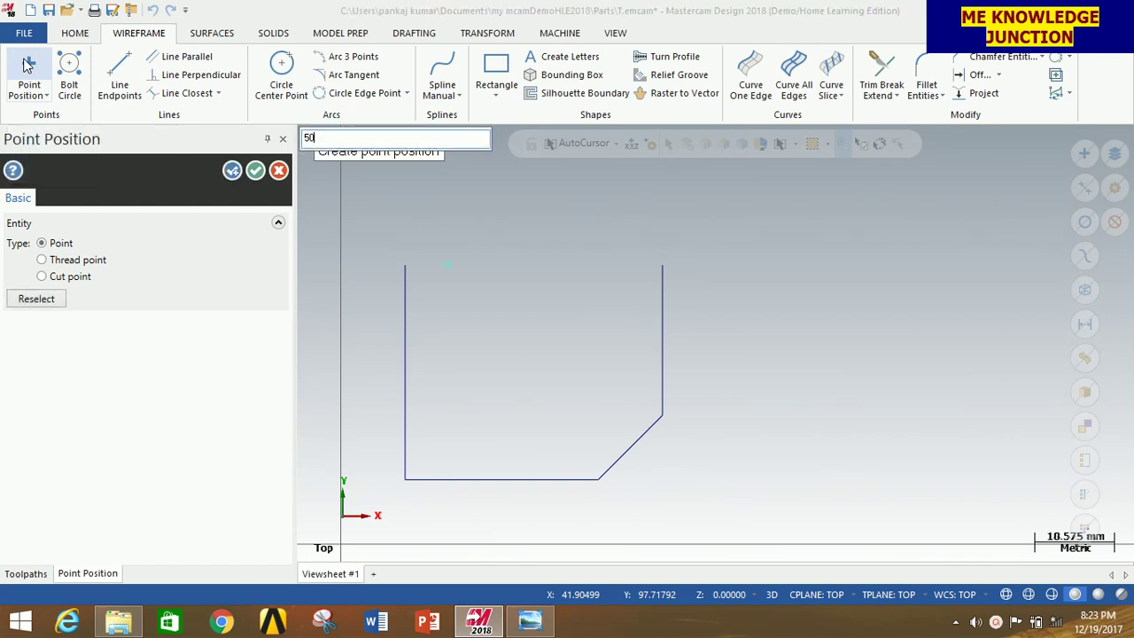
{"action": "key", "text": "Return"}
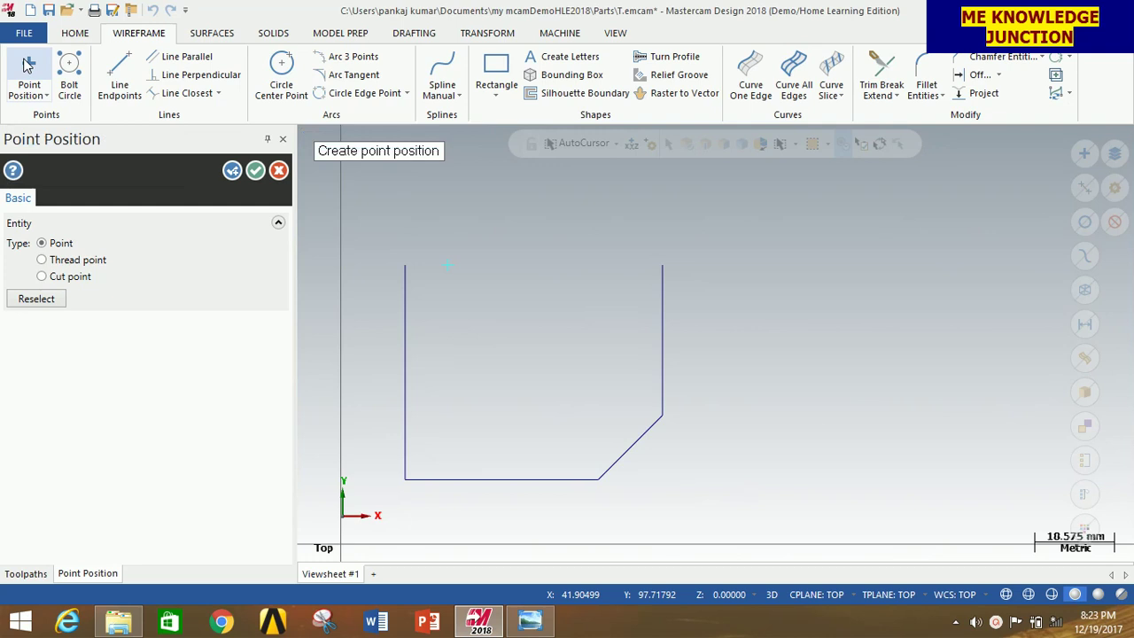
{"action": "left_click", "coordinate": [255, 170]}
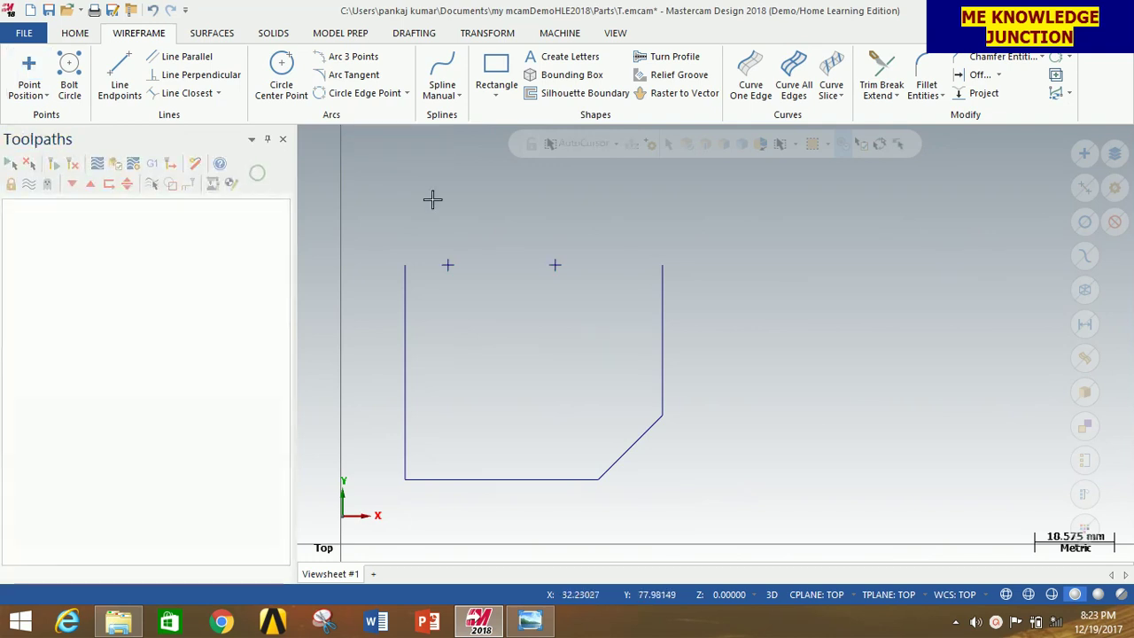
Draw a circle of radius 10 mm centred on the point at 25,65.
{"action": "left_click", "coordinate": [283, 66]}
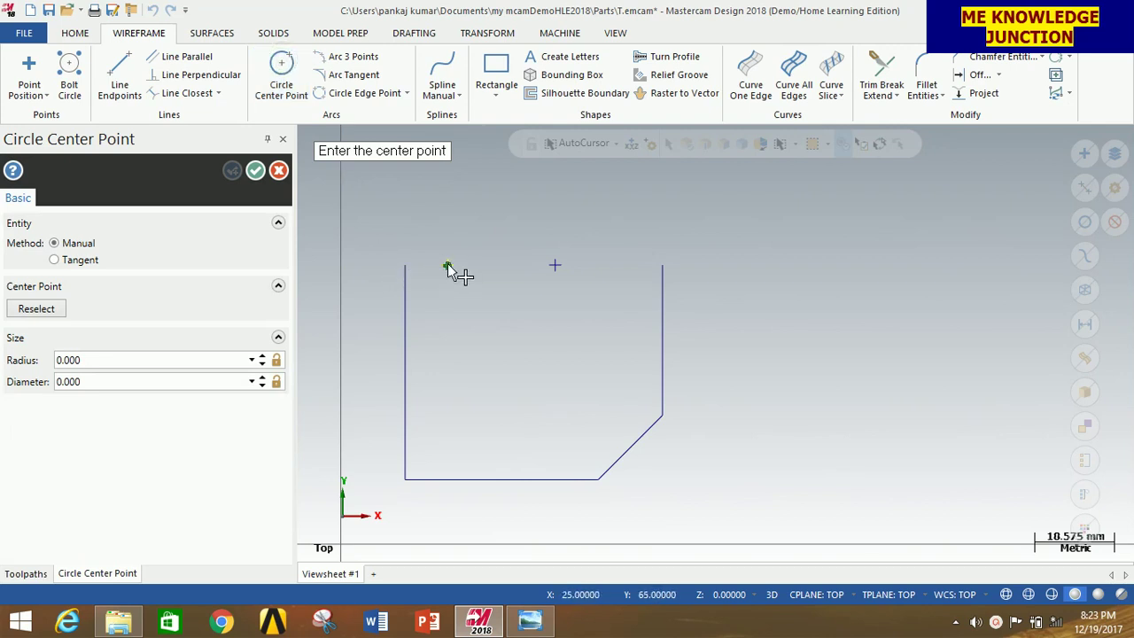
{"action": "left_click", "coordinate": [447, 266]}
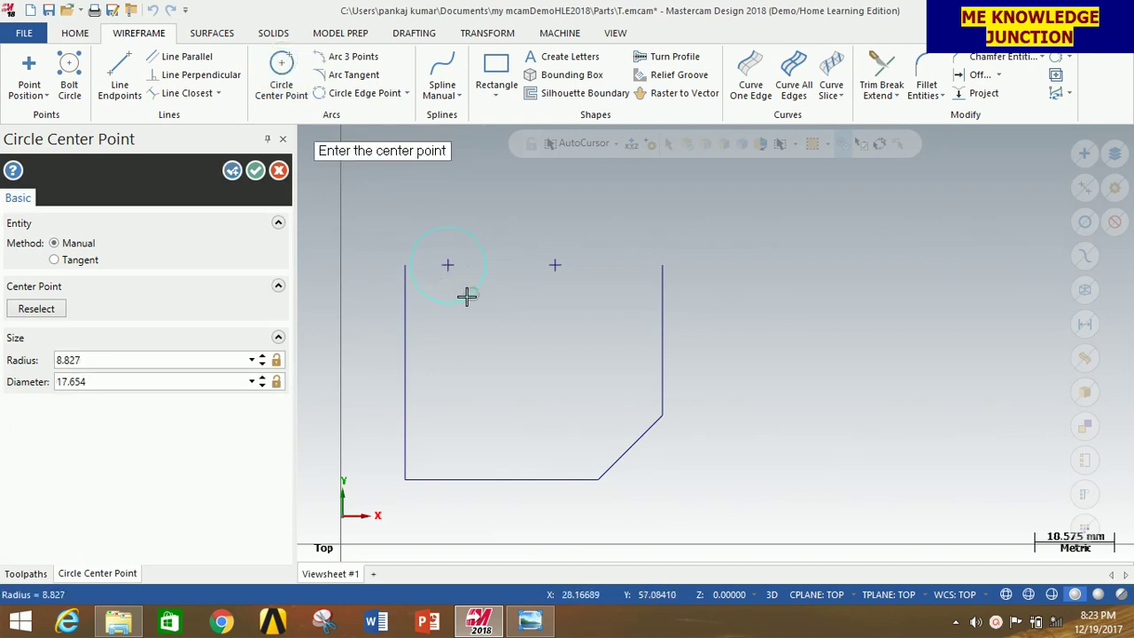
{"action": "left_click", "coordinate": [175, 352]}
{"action": "type", "text": "10"}
{"action": "key", "text": "Return"}
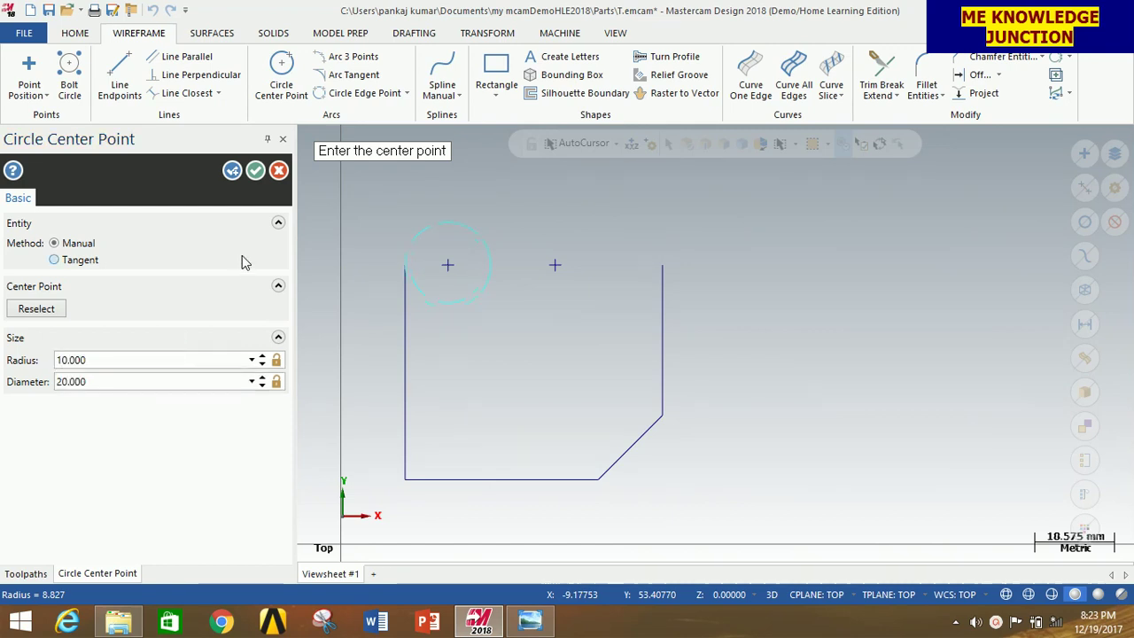
Place a circle centred on the point at 50,65 with a radius of 25 mm.
{"action": "left_click", "coordinate": [555, 265]}
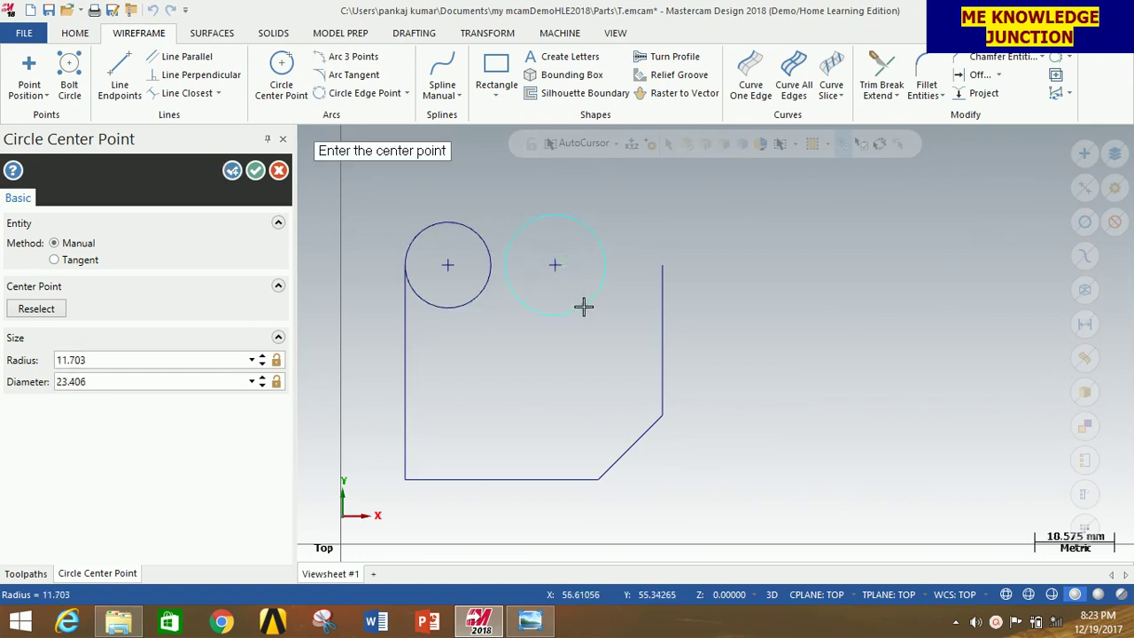
{"action": "left_click", "coordinate": [165, 360]}
{"action": "type", "text": "25"}
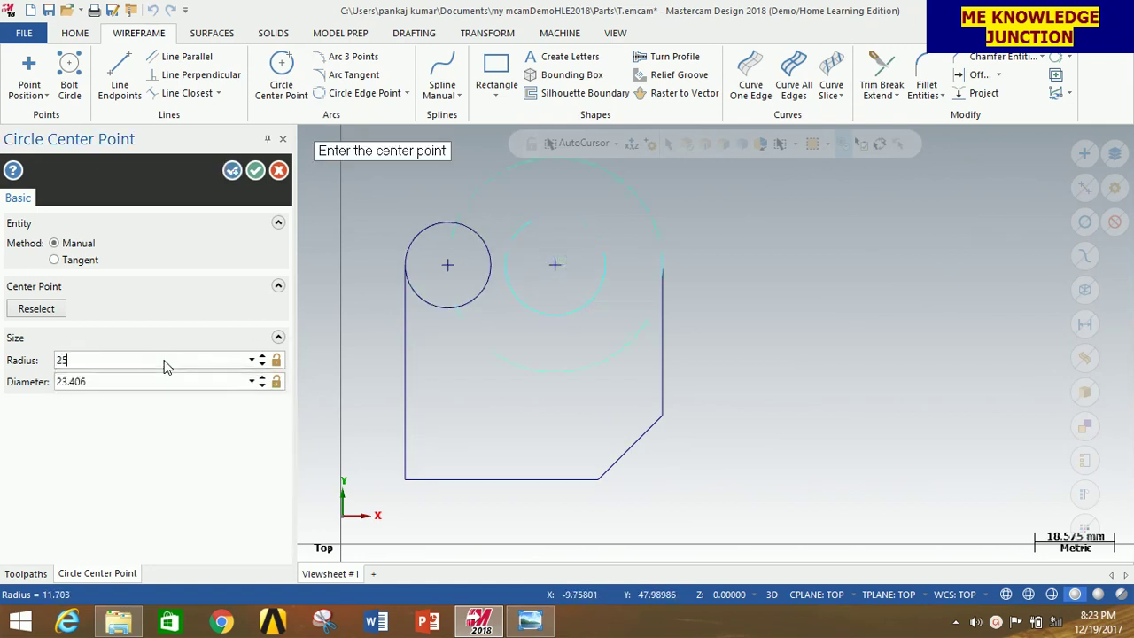
{"action": "key", "text": "Return"}
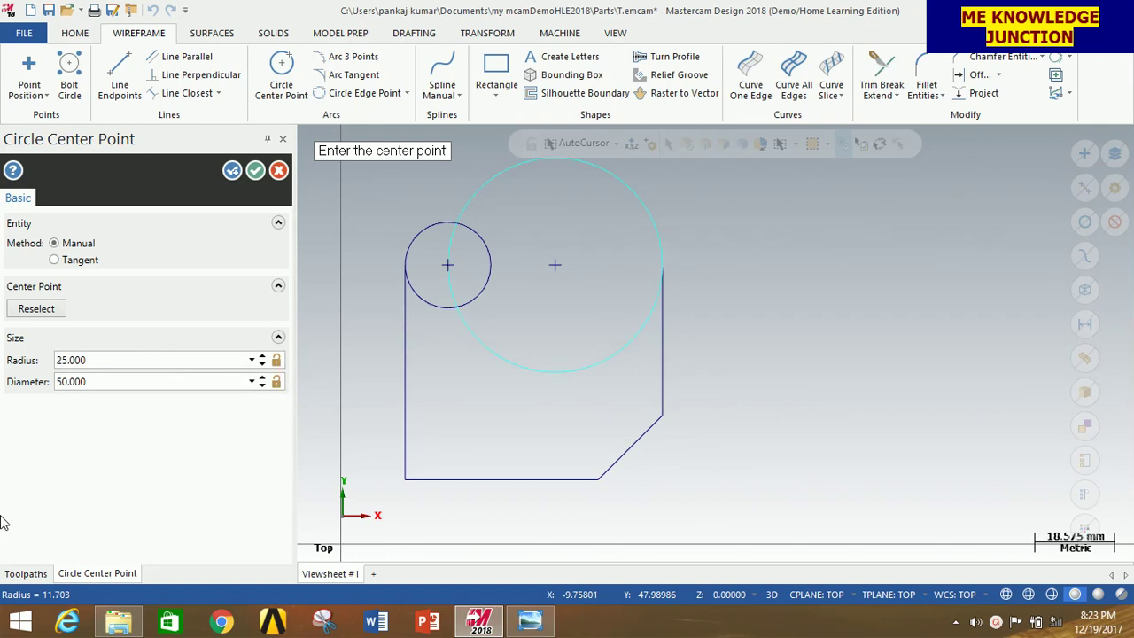
Check the larger arc in the reference drawing and set the second circle's radius to 15 mm.
{"action": "left_click", "coordinate": [529, 623]}
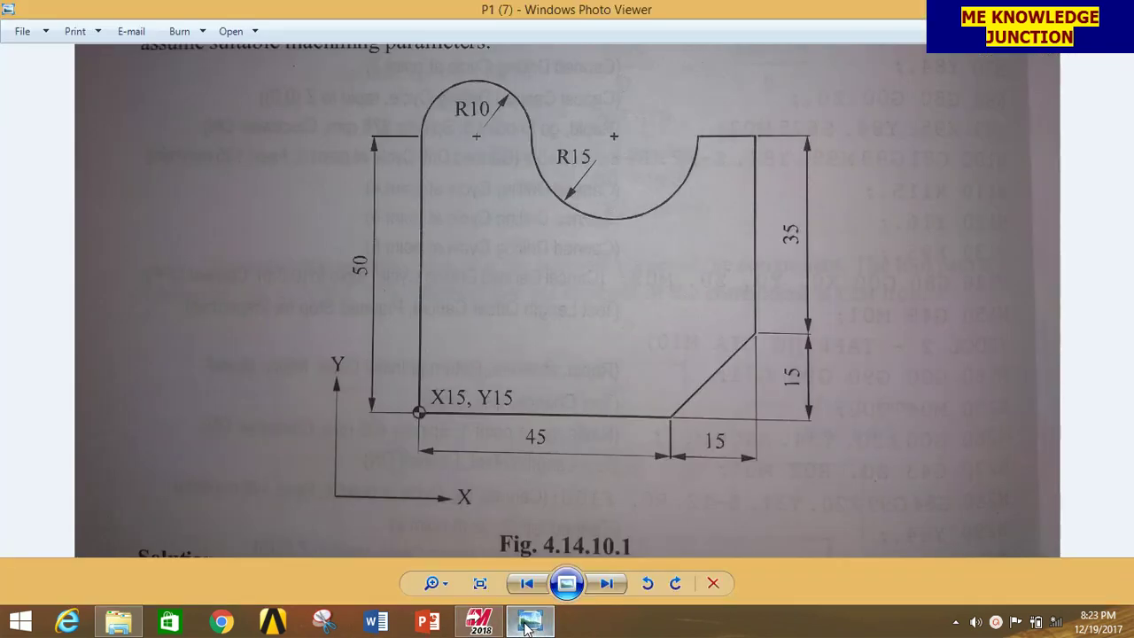
{"action": "left_click", "coordinate": [529, 622]}
{"action": "left_click", "coordinate": [114, 360]}
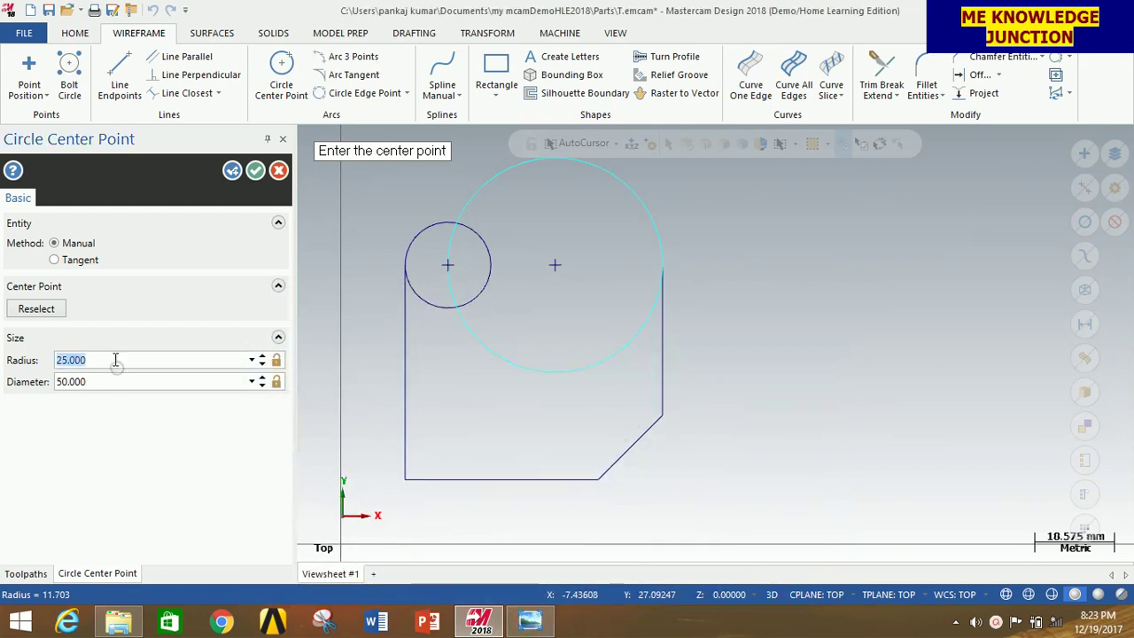
{"action": "double_click", "coordinate": [110, 358]}
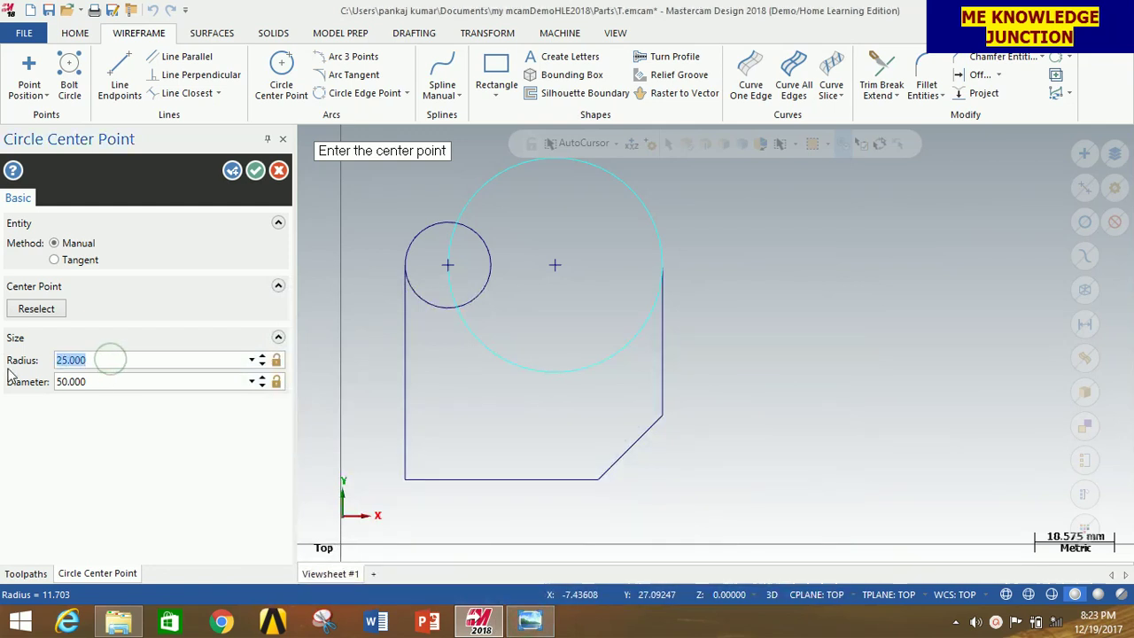
{"action": "type", "text": "15"}
{"action": "key", "text": "Return"}
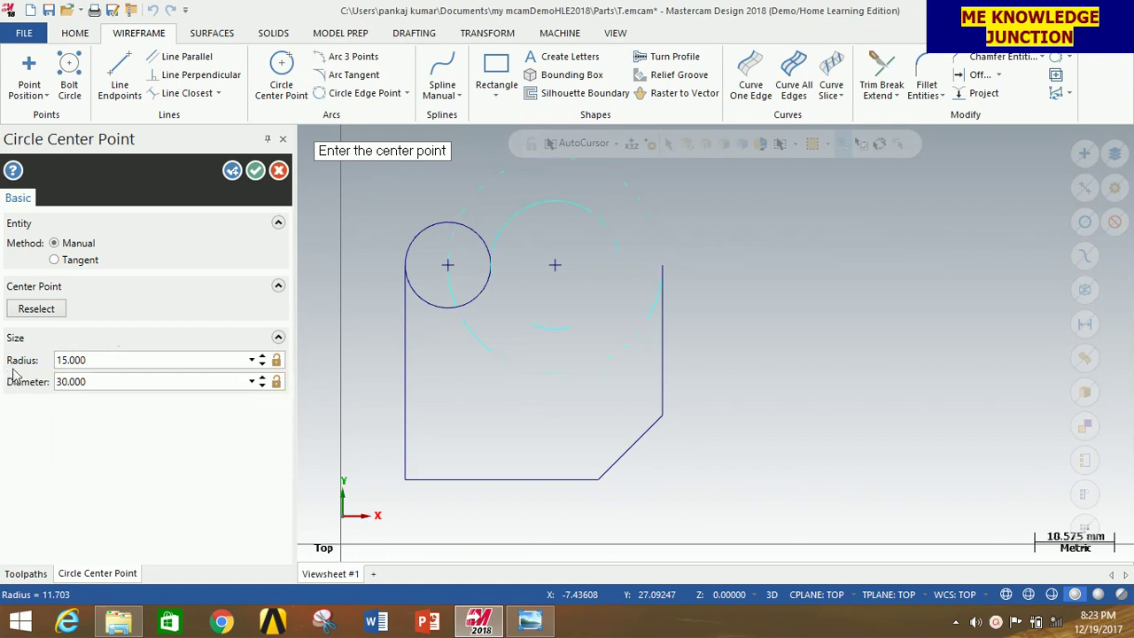
{"action": "left_click", "coordinate": [256, 169]}
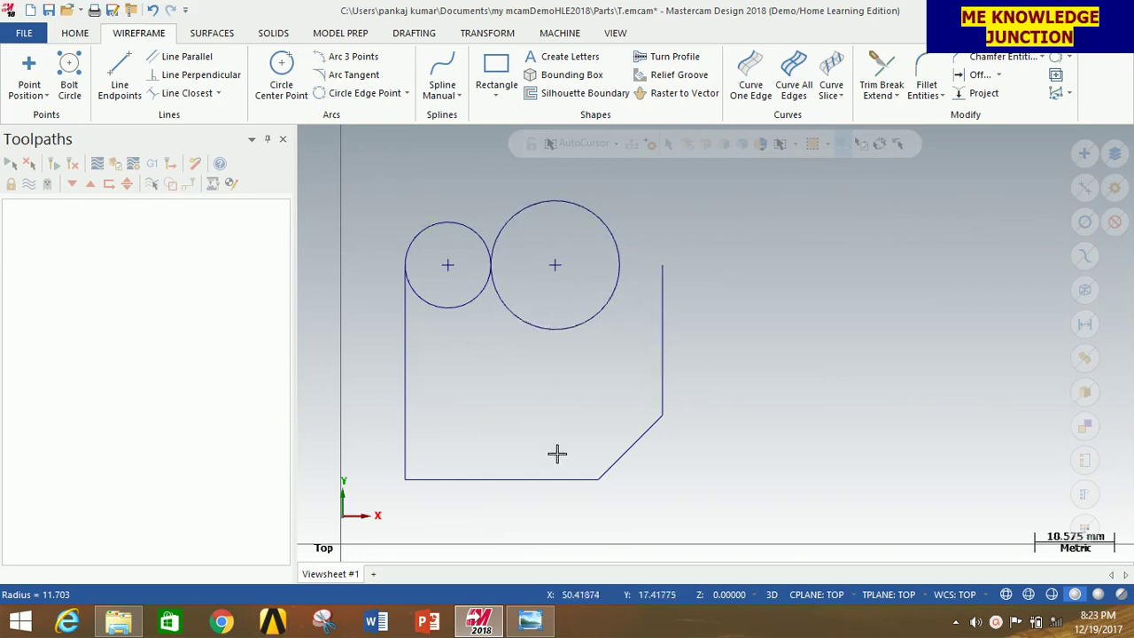
Following the reference drawing, draw a 10 mm horizontal line from the short vertical line's upper end to the larger circle.
{"action": "left_click", "coordinate": [530, 621]}
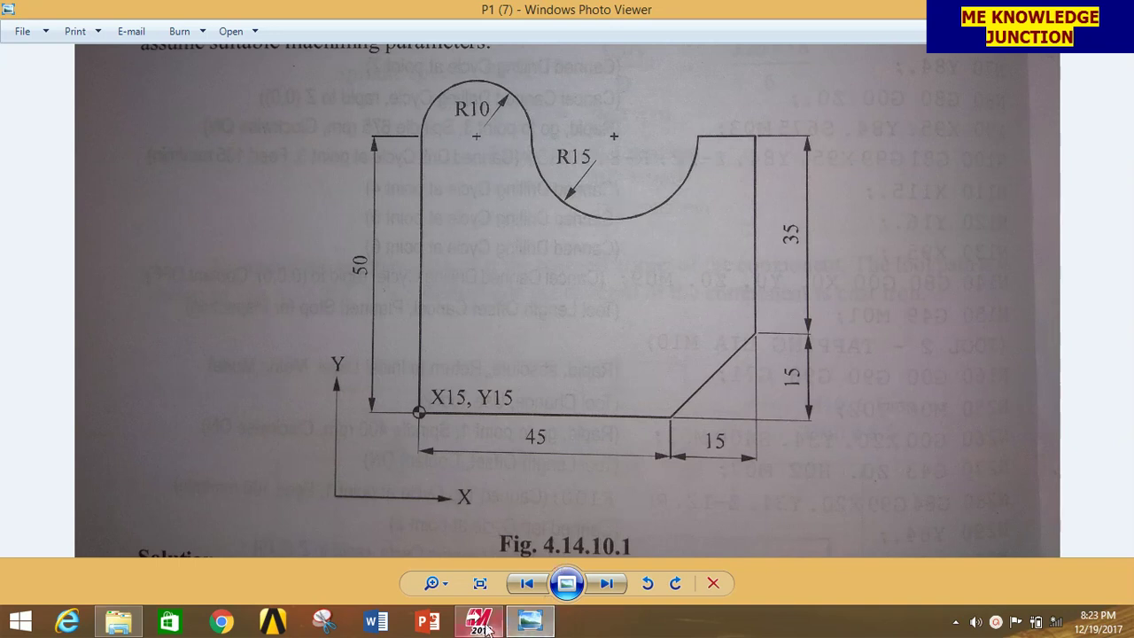
{"action": "left_click", "coordinate": [478, 532]}
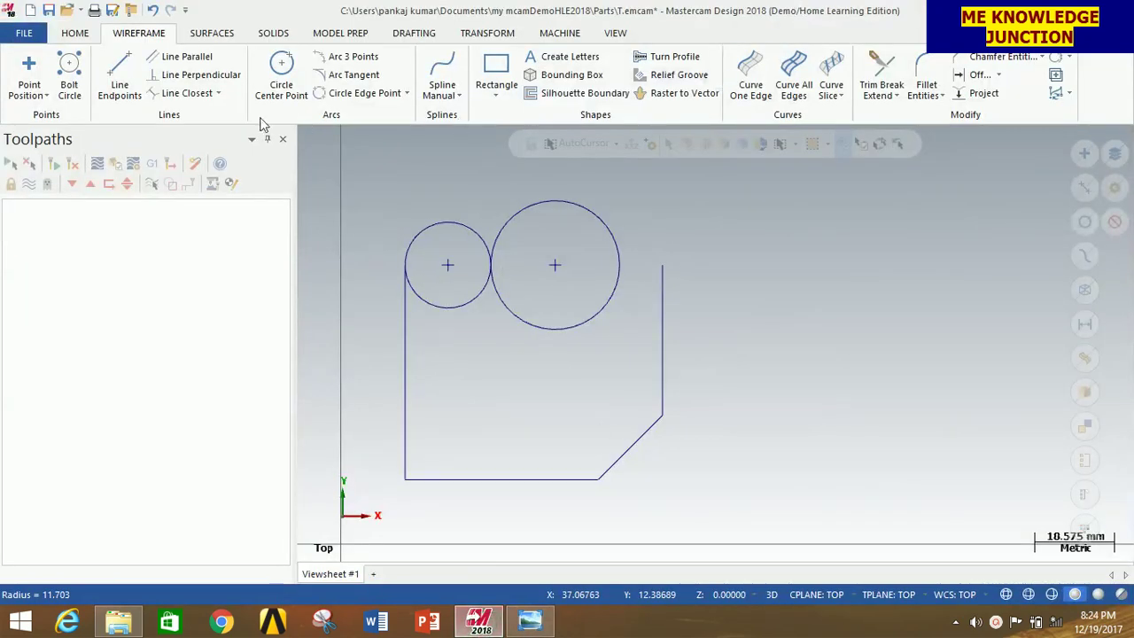
{"action": "left_click", "coordinate": [115, 71]}
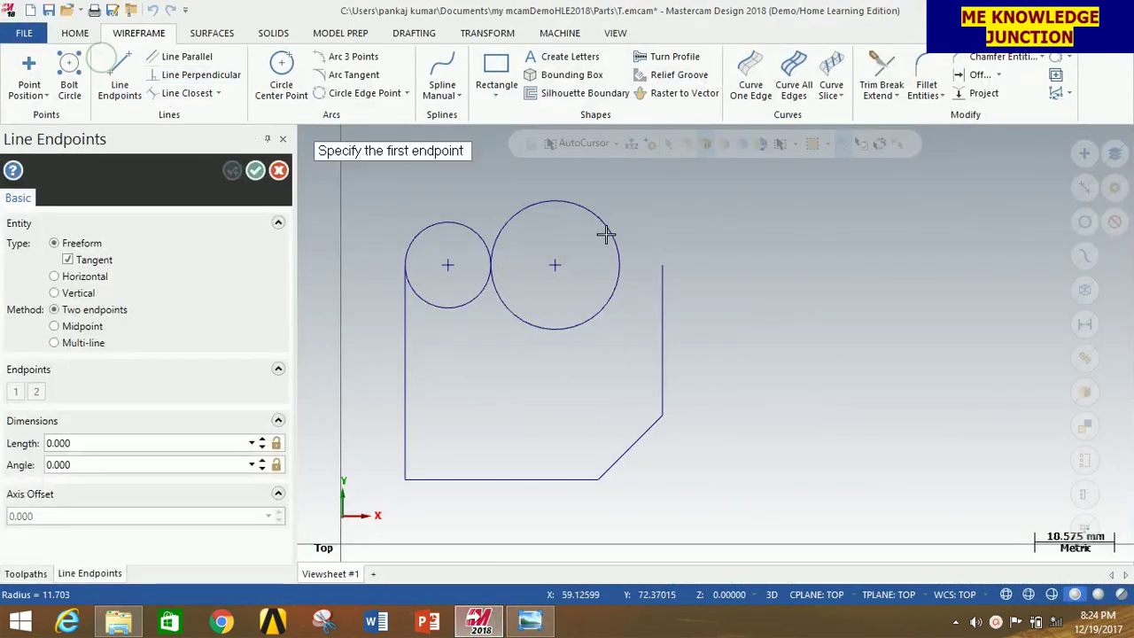
{"action": "left_click", "coordinate": [662, 266]}
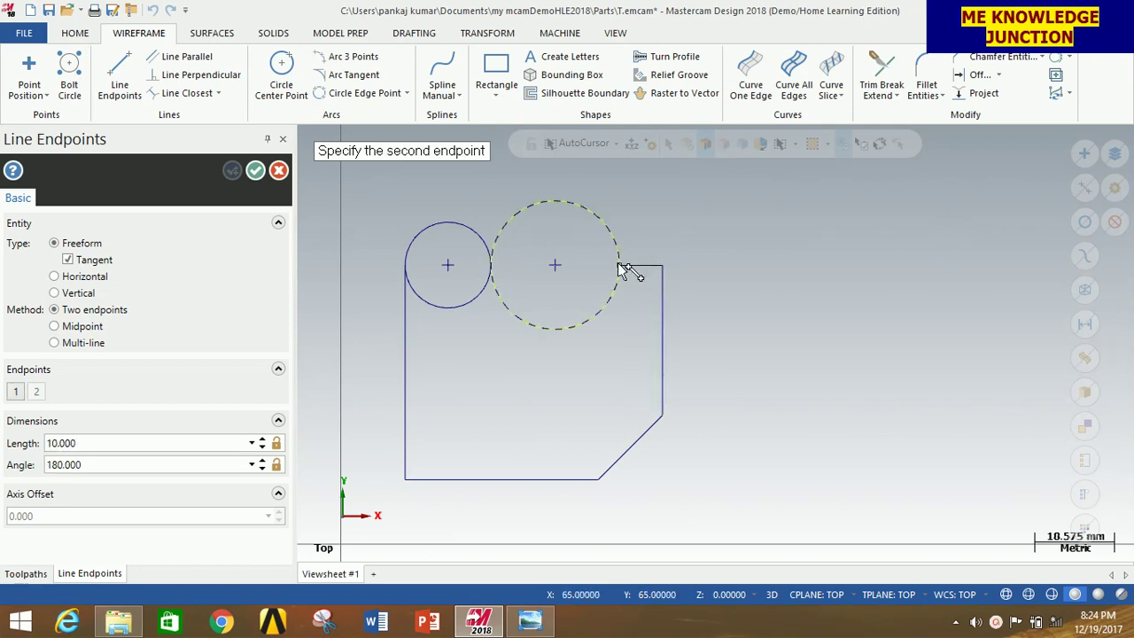
{"action": "left_click", "coordinate": [622, 269]}
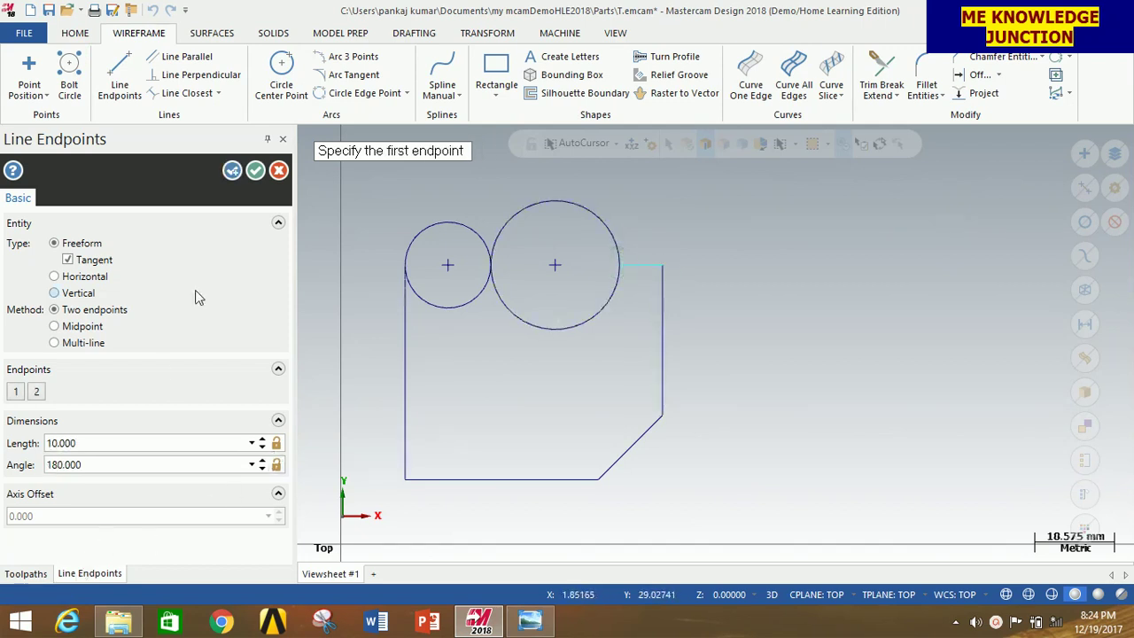
{"action": "left_click", "coordinate": [255, 171]}
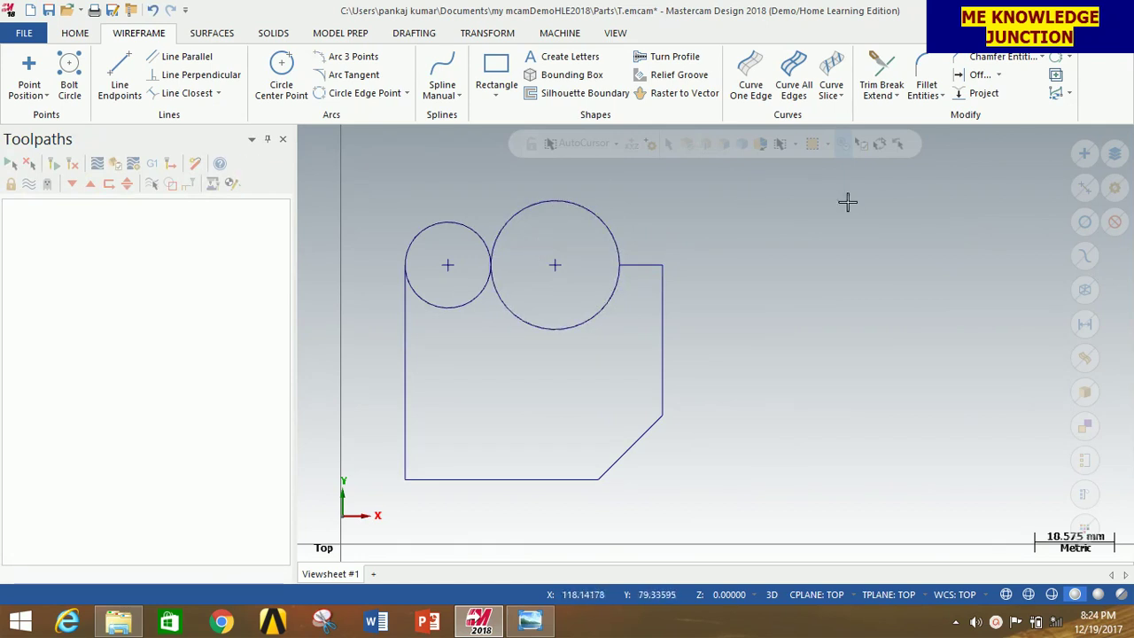
Trim away the lower half of the 10 mm radius circle and the upper half of the 15 mm radius circle with Divide/delete.
{"action": "left_click", "coordinate": [886, 93]}
{"action": "left_click", "coordinate": [894, 112]}
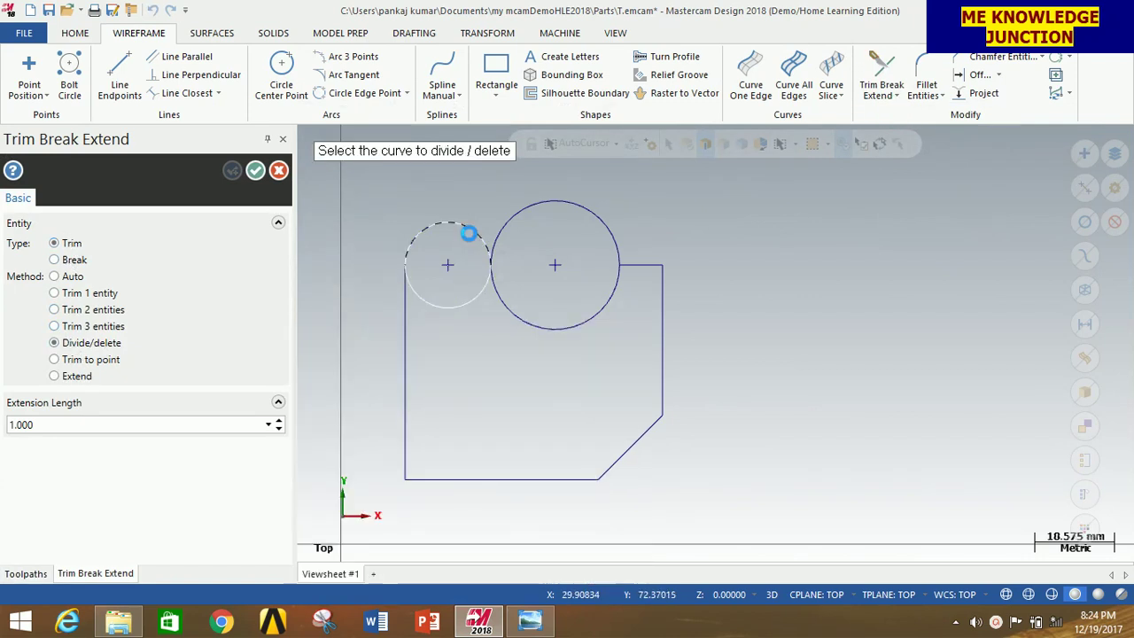
{"action": "left_click", "coordinate": [465, 303]}
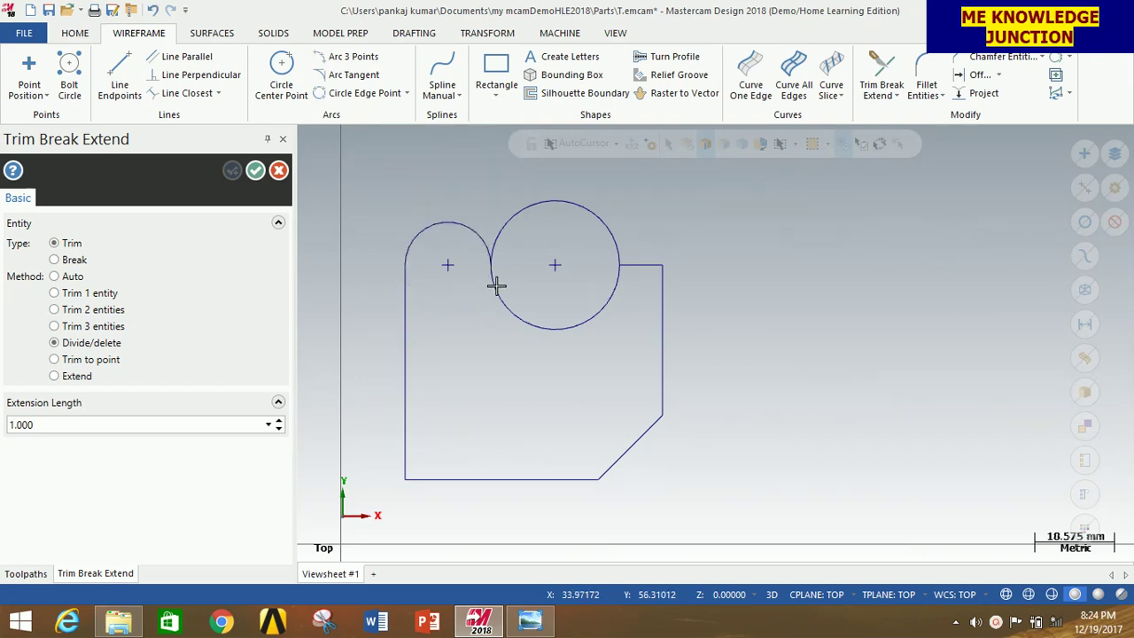
{"action": "left_click", "coordinate": [544, 202]}
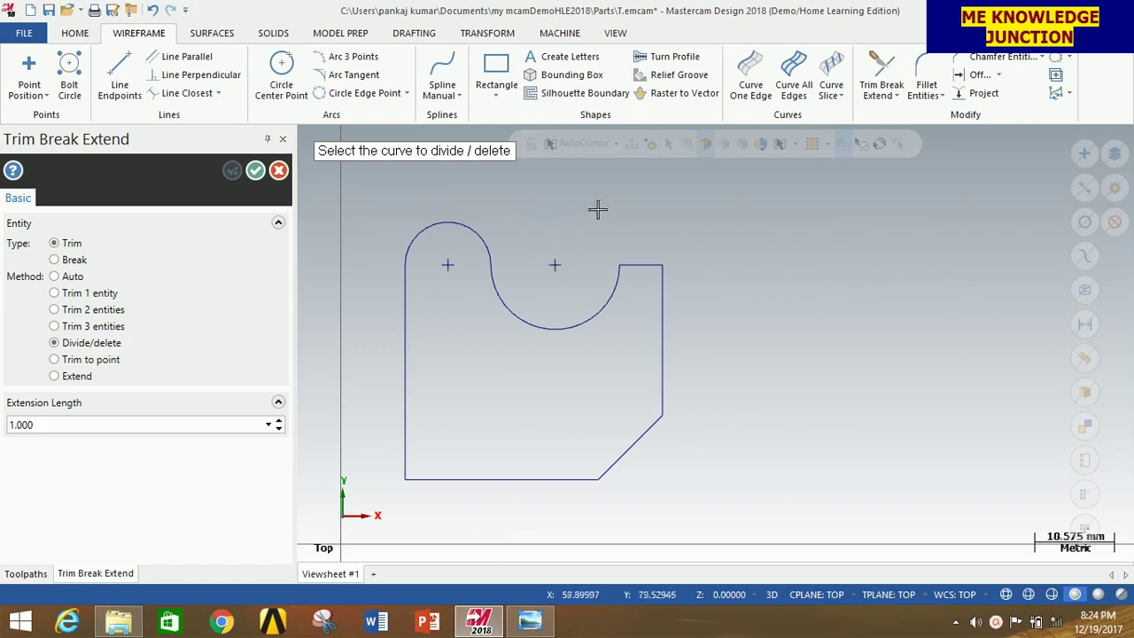
{"action": "left_click", "coordinate": [256, 171]}
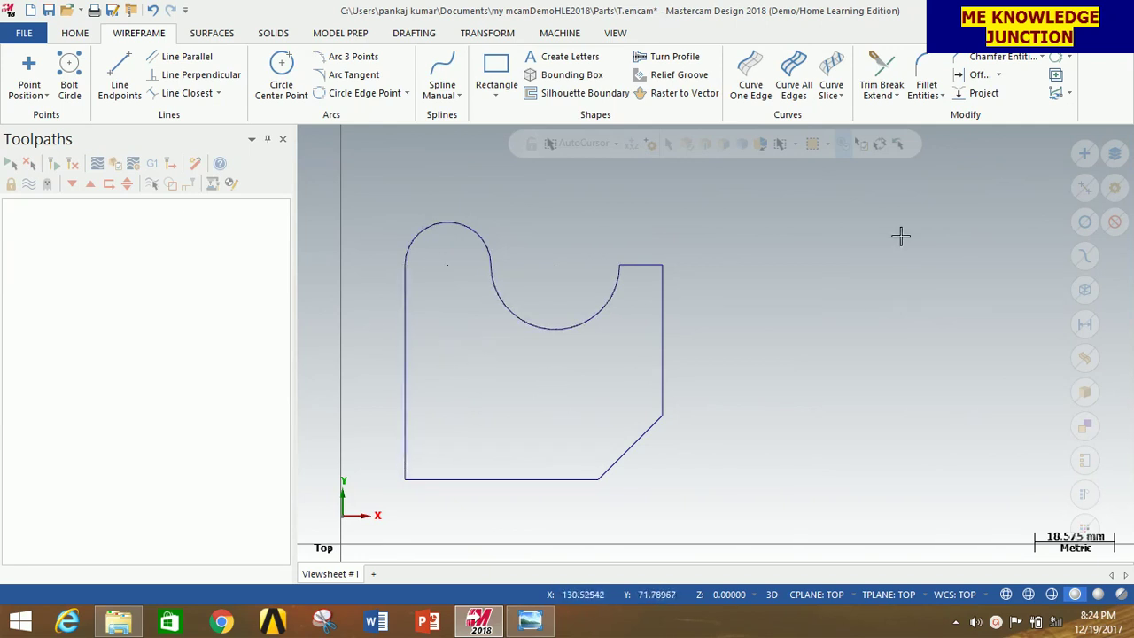
Switch to the isometric view and chain the closed profile for a solid Extrude.
{"action": "right_click", "coordinate": [896, 324]}
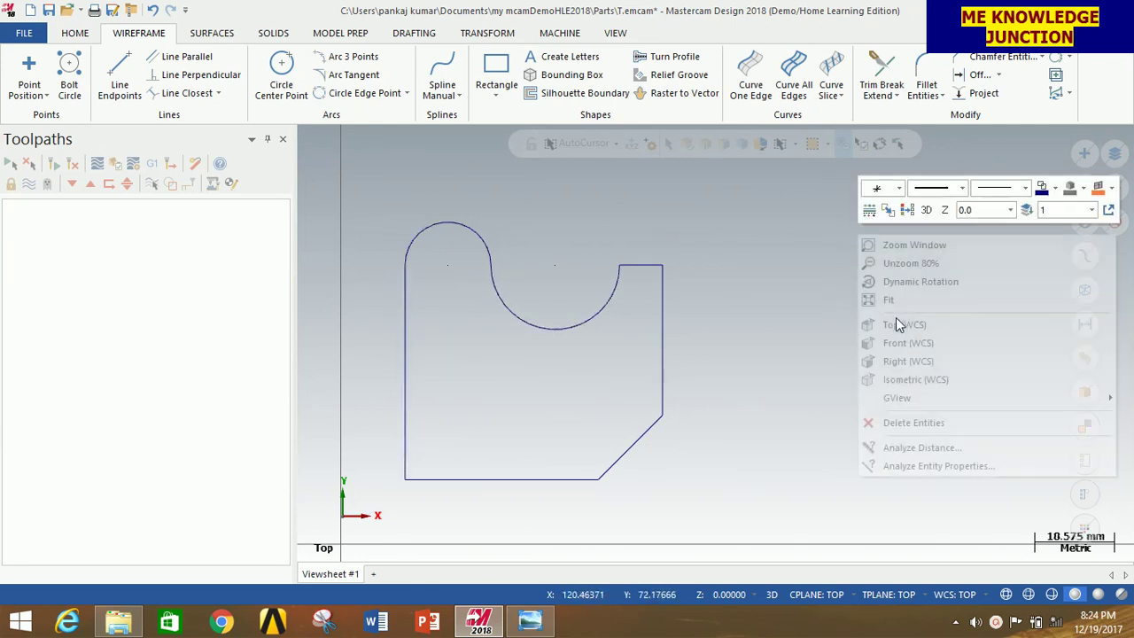
{"action": "left_click", "coordinate": [910, 381]}
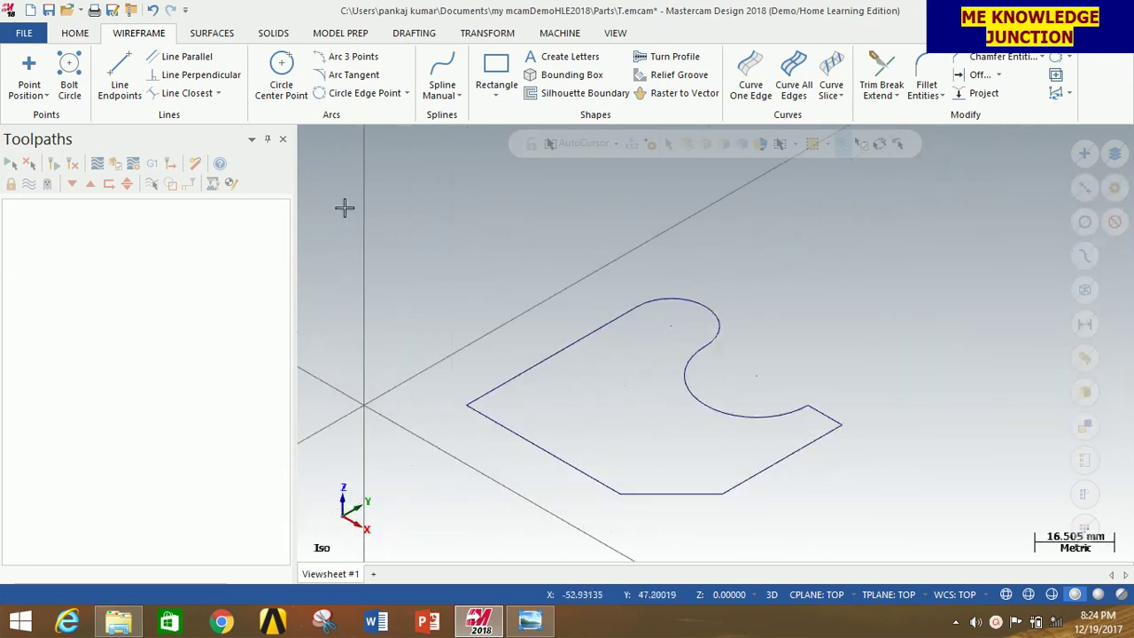
{"action": "left_click", "coordinate": [270, 39]}
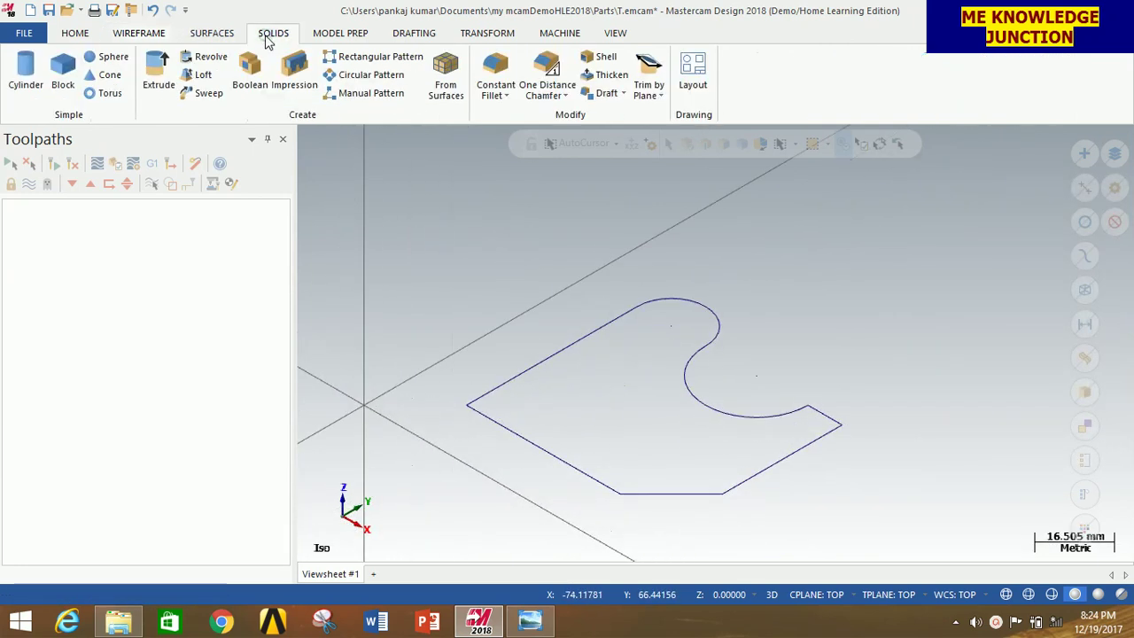
{"action": "left_click", "coordinate": [158, 70]}
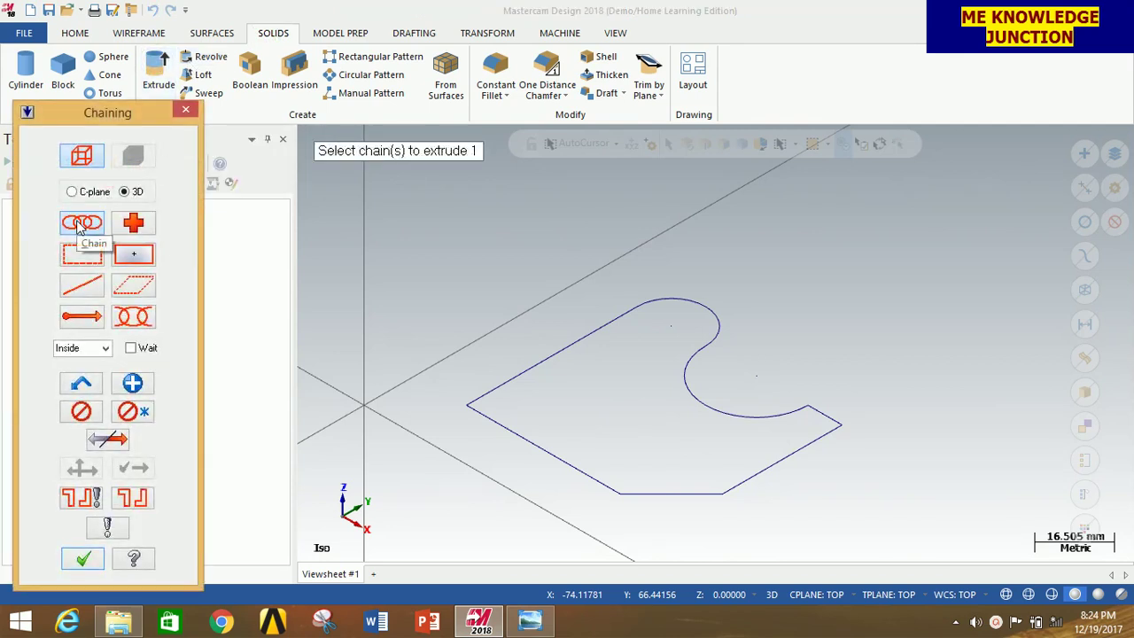
{"action": "left_click", "coordinate": [519, 374]}
{"action": "left_click", "coordinate": [82, 558]}
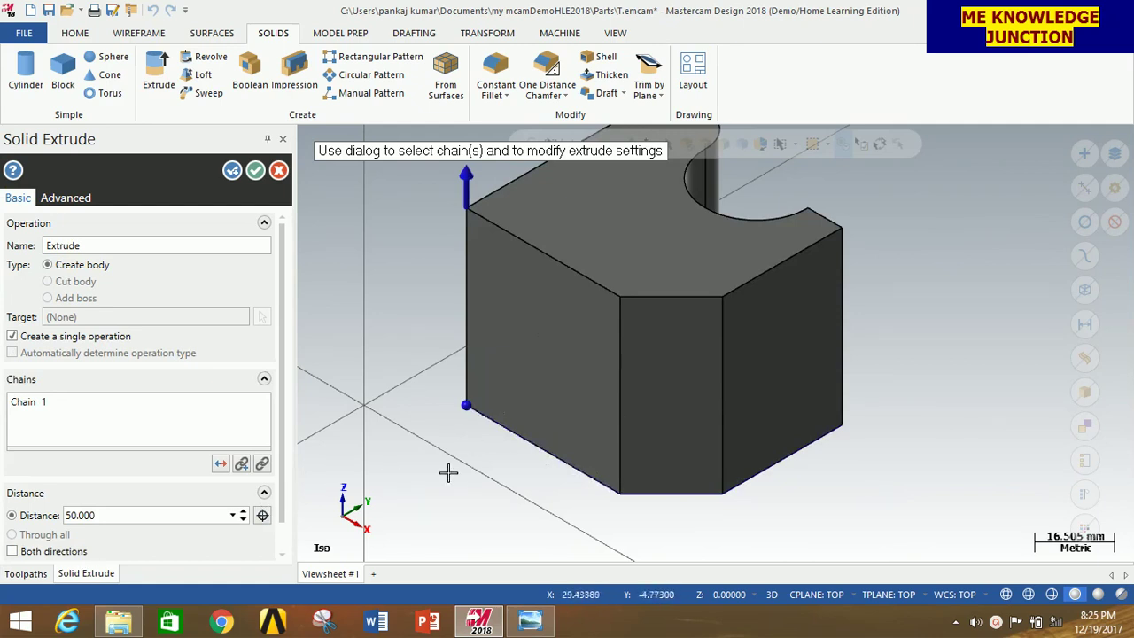
Reverse the extrusion to point downward and set its distance to 5 mm.
{"action": "left_click", "coordinate": [503, 426]}
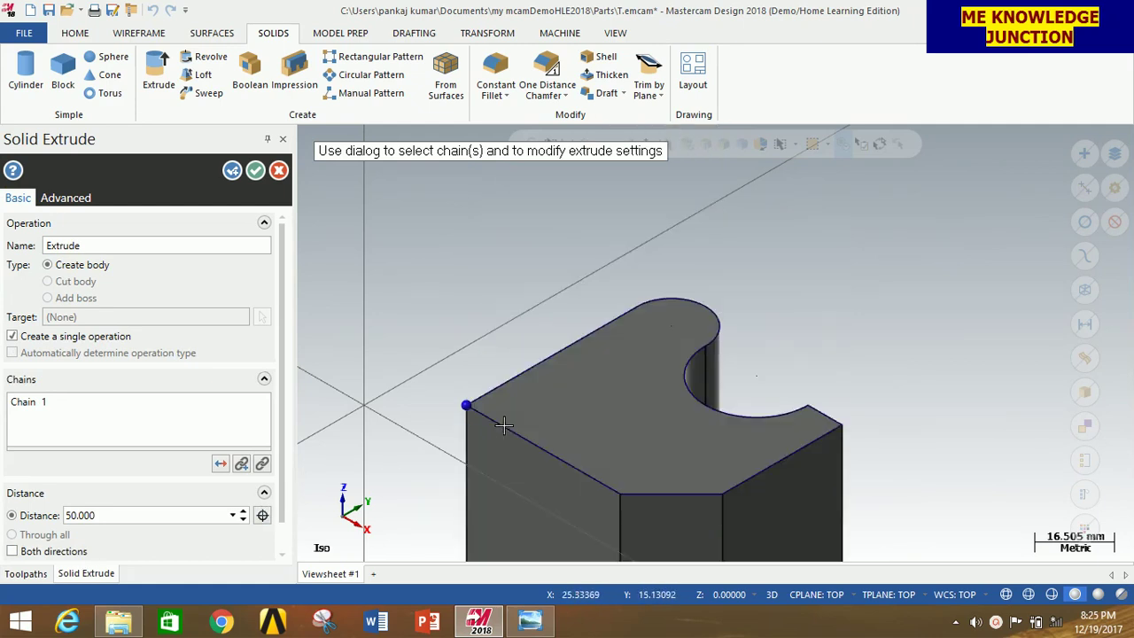
{"action": "left_click", "coordinate": [121, 520]}
{"action": "type", "text": "5"}
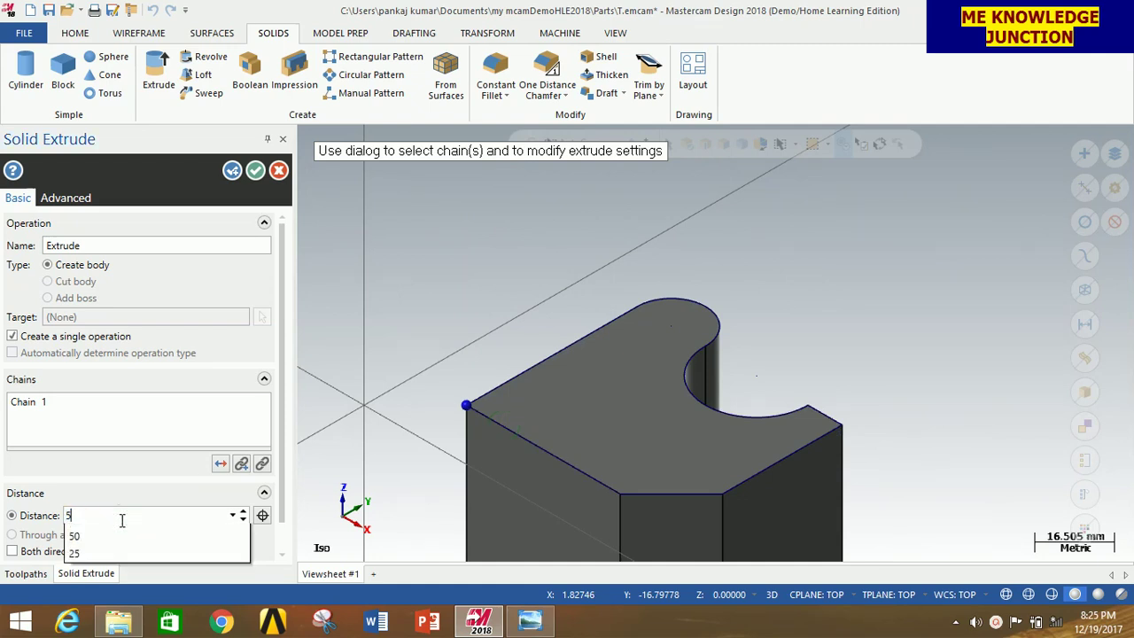
{"action": "key", "text": "Return"}
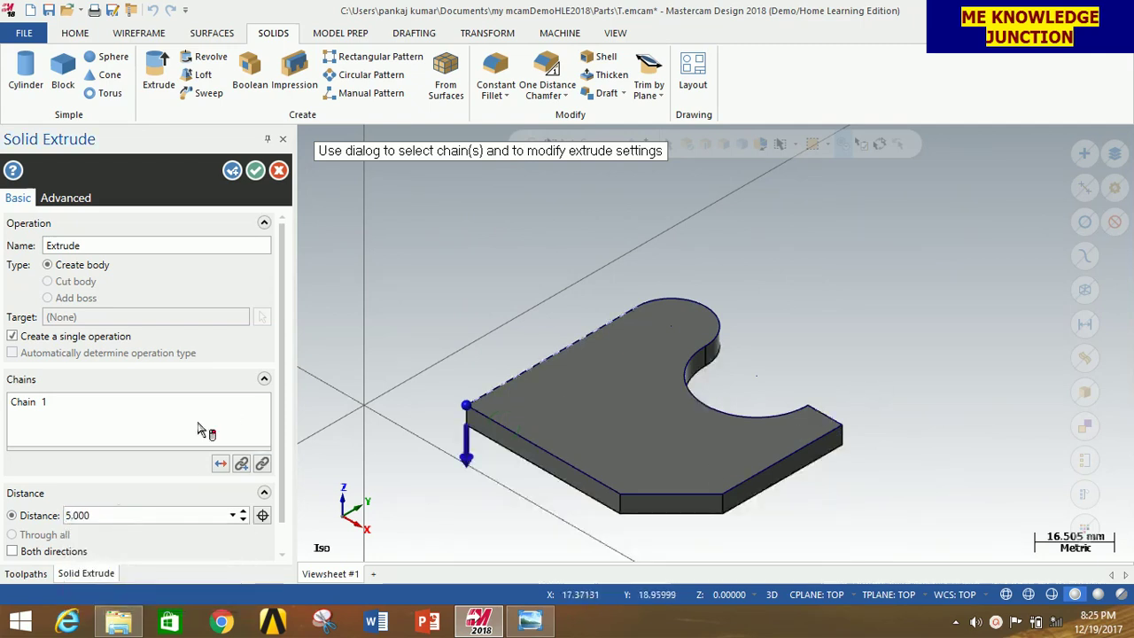
Accept the 5 mm extrusion and assign the default mill as the machine type.
{"action": "left_click", "coordinate": [255, 171]}
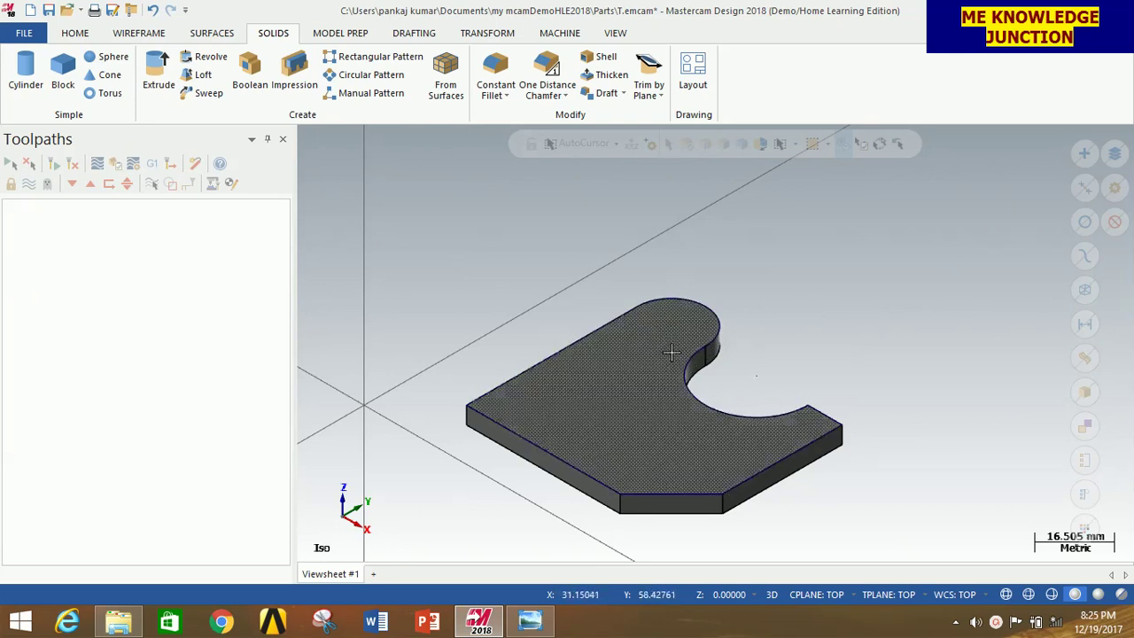
{"action": "left_click", "coordinate": [562, 34]}
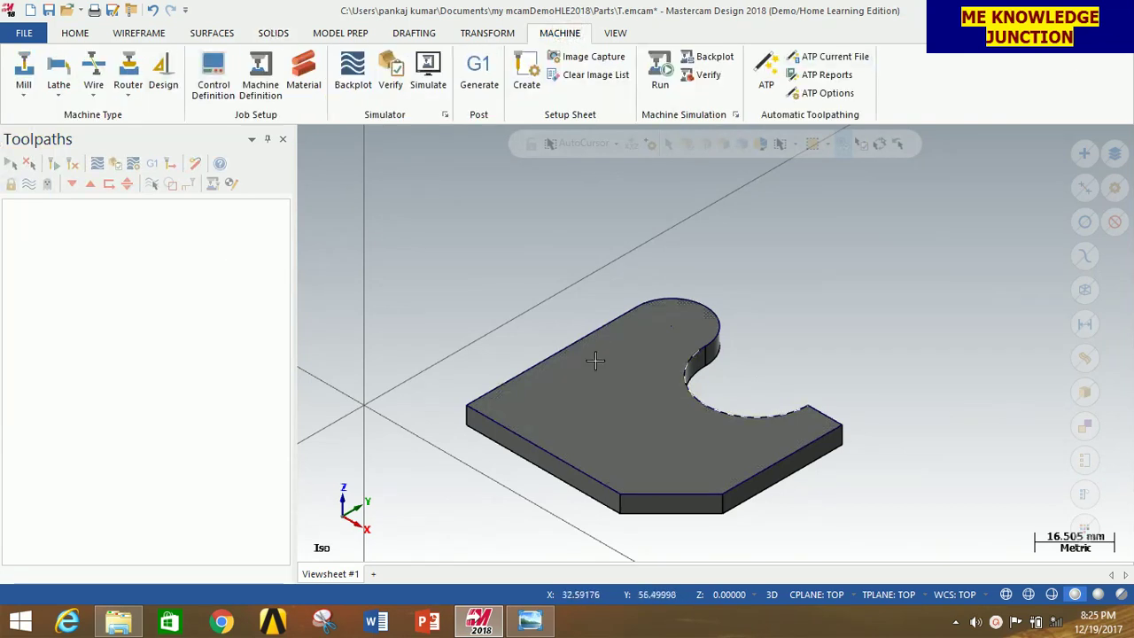
{"action": "left_click", "coordinate": [24, 81]}
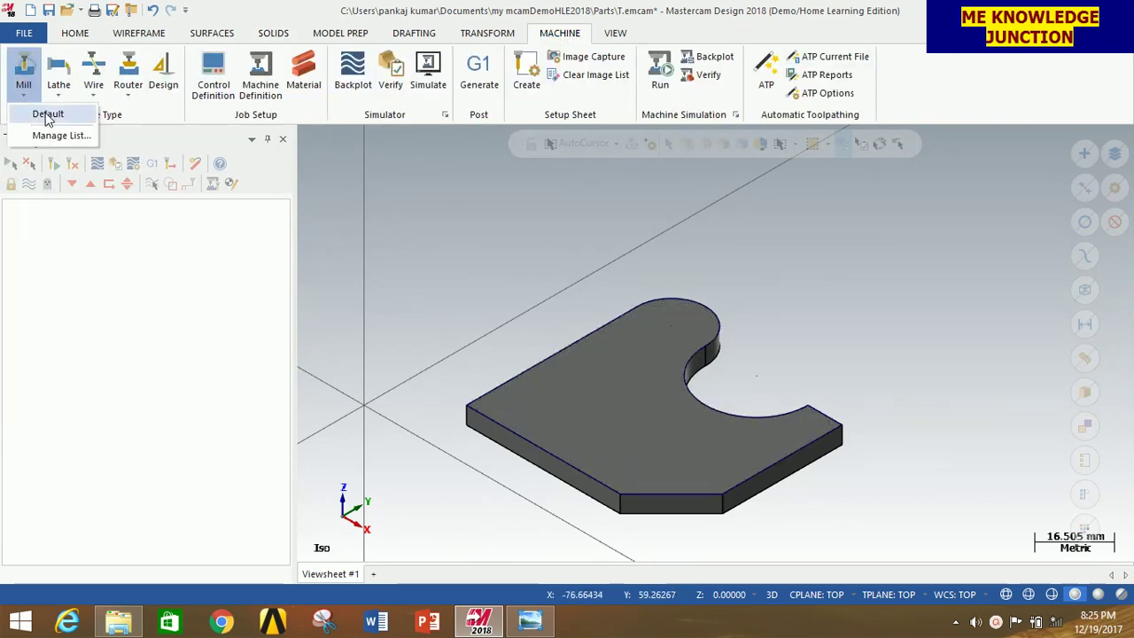
{"action": "left_click", "coordinate": [46, 113]}
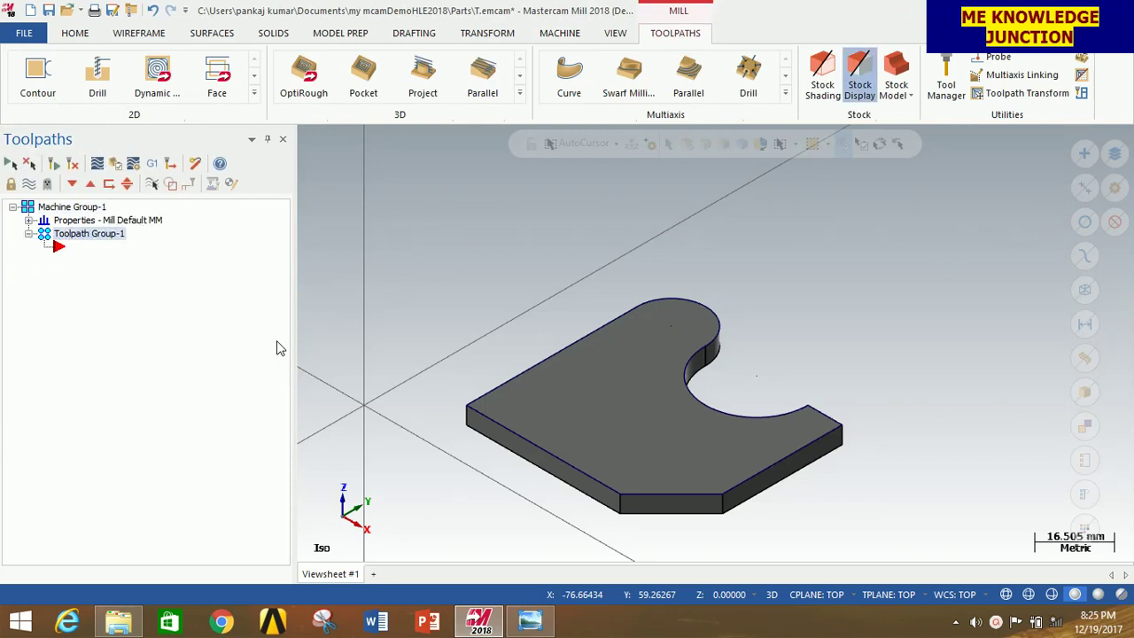
In the machine group's stock setup, size the rectangular stock from all solids.
{"action": "left_click", "coordinate": [30, 220]}
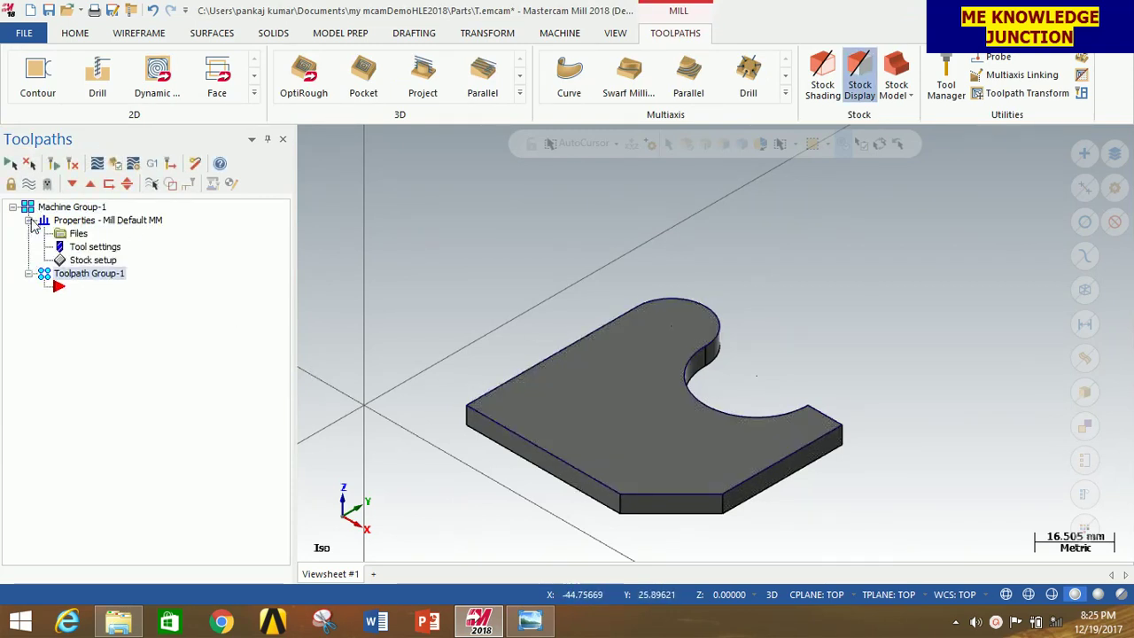
{"action": "left_click", "coordinate": [93, 260]}
{"action": "left_click", "coordinate": [241, 530]}
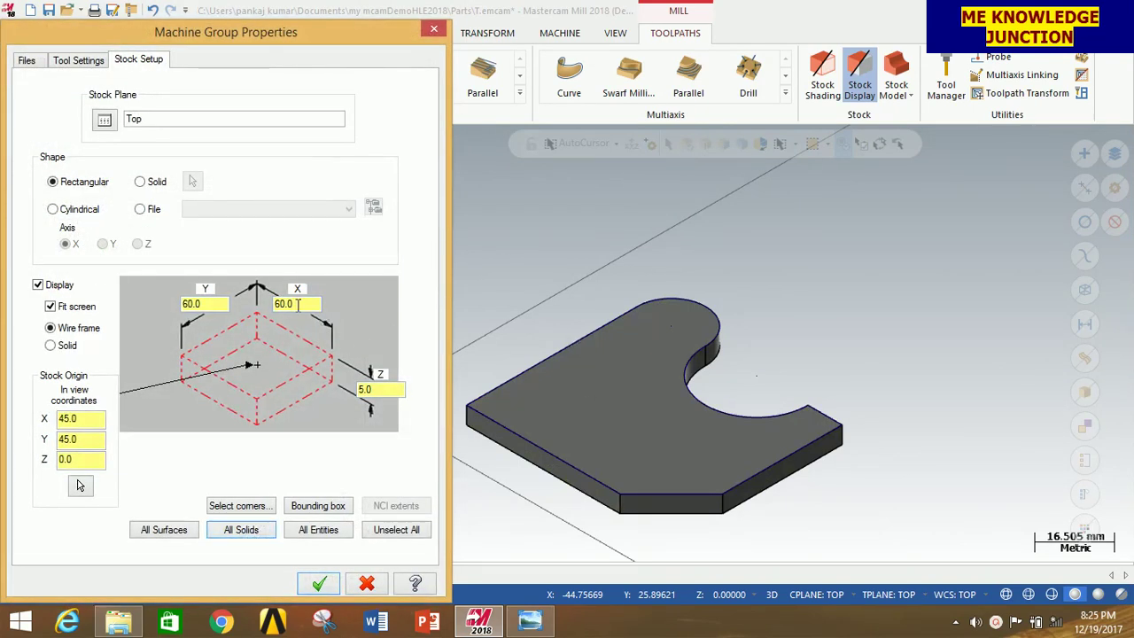
Enlarge the rectangular stock to 61 mm in both Y and X and accept the stock setup.
{"action": "double_click", "coordinate": [210, 304]}
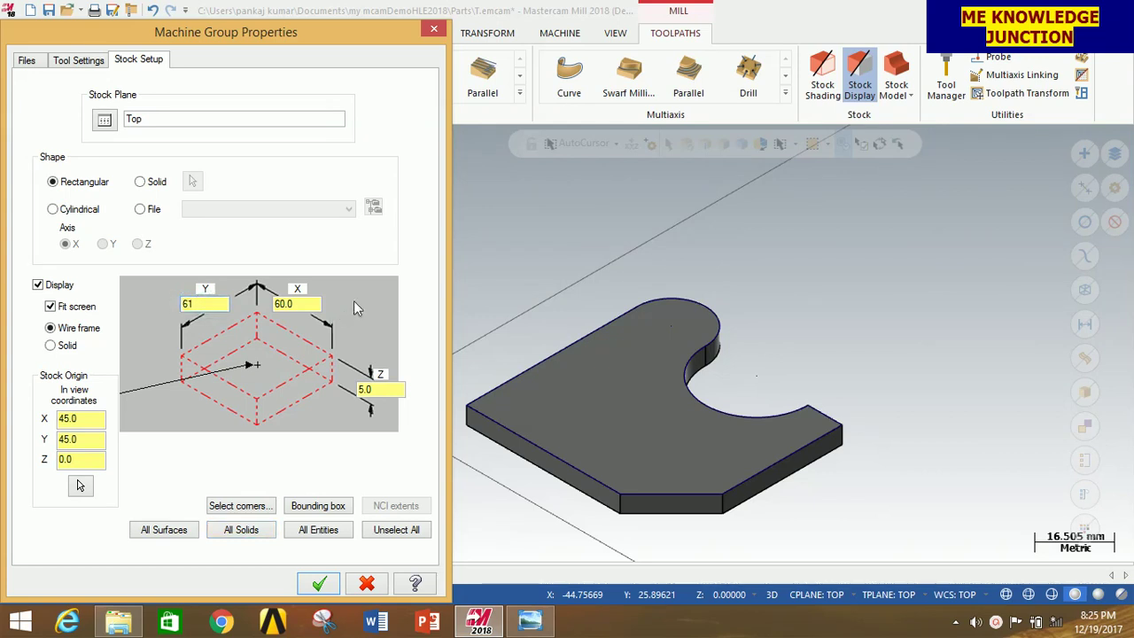
{"action": "key", "text": "BackSpace"}
{"action": "key", "text": "BackSpace"}
{"action": "key", "text": "BackSpace"}
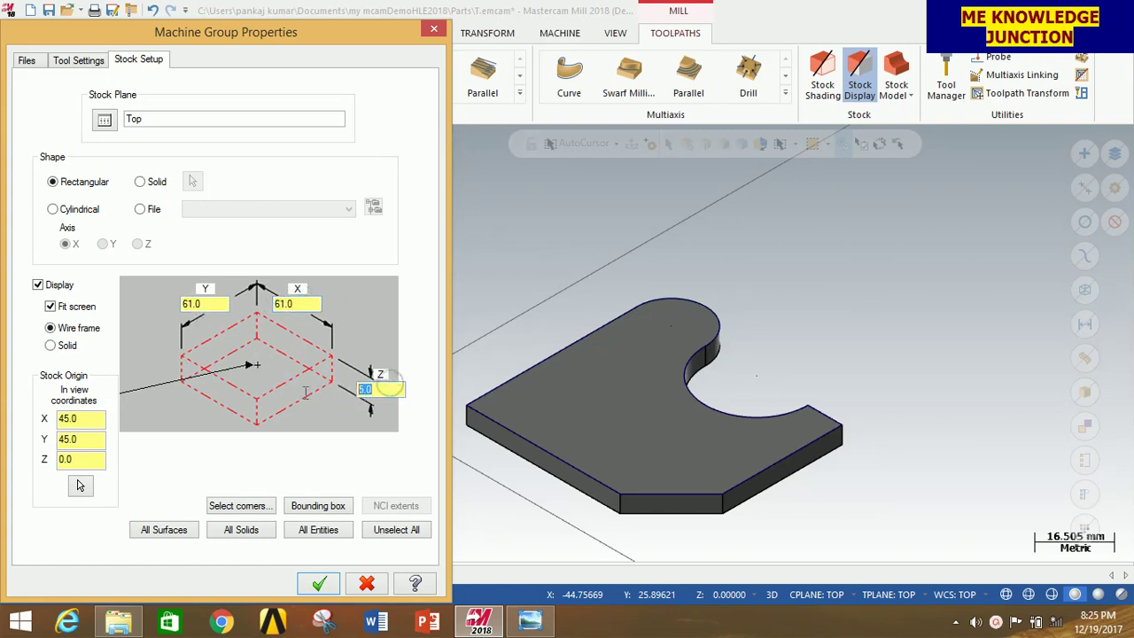
{"action": "left_click", "coordinate": [319, 588]}
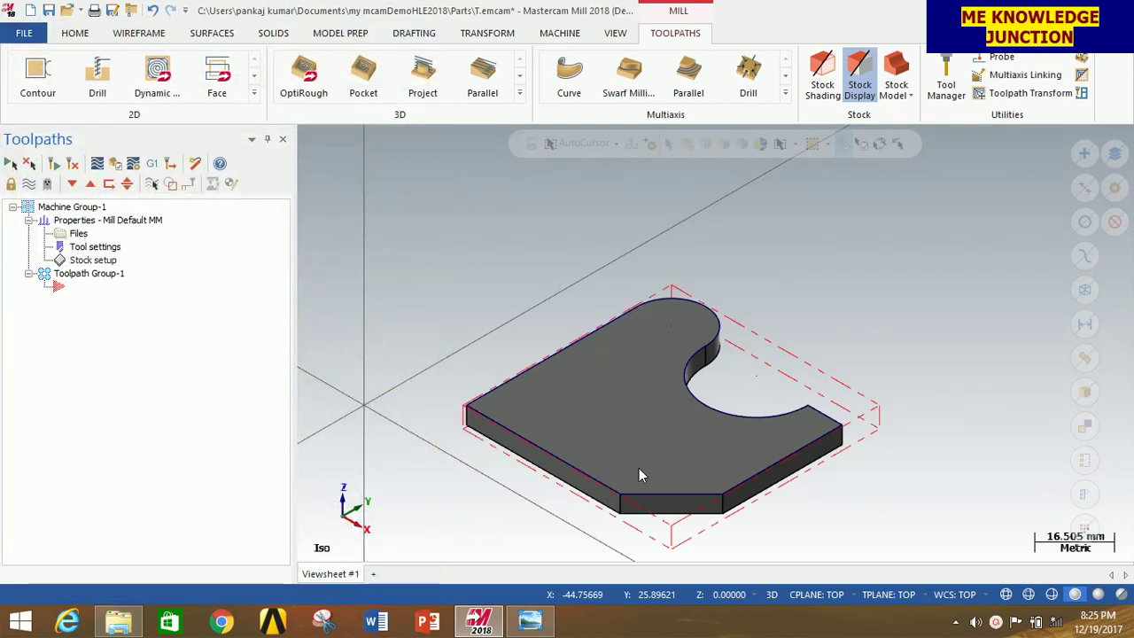
{"action": "scroll", "coordinate": [786, 372], "scroll_direction": "up", "scroll_amount": 1}
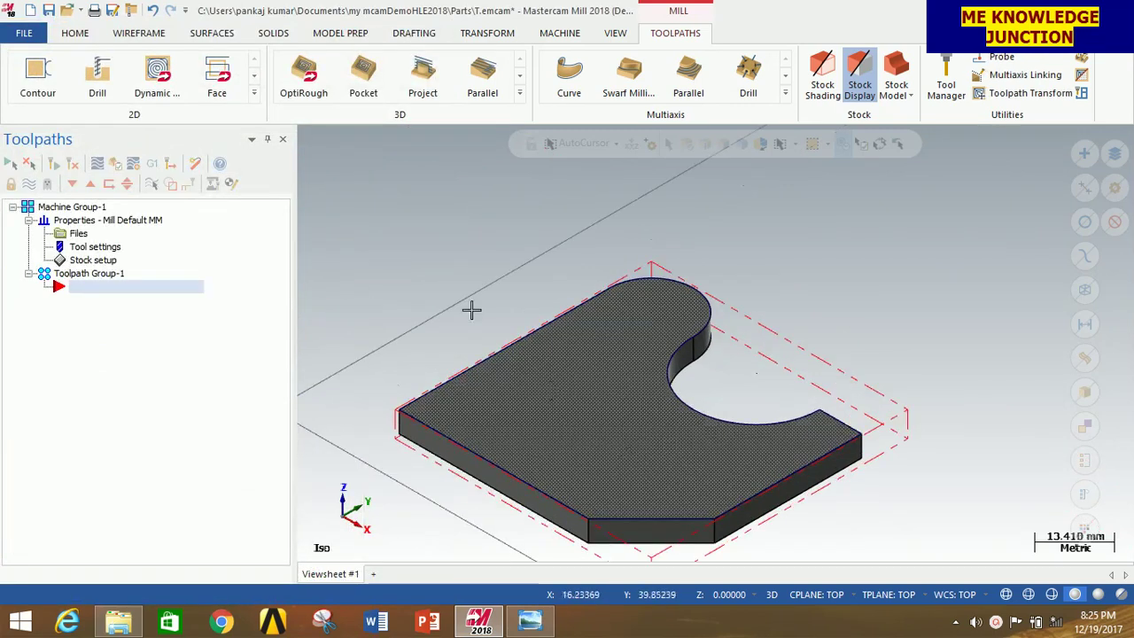
{"action": "scroll", "coordinate": [358, 257], "scroll_direction": "down", "scroll_amount": 1}
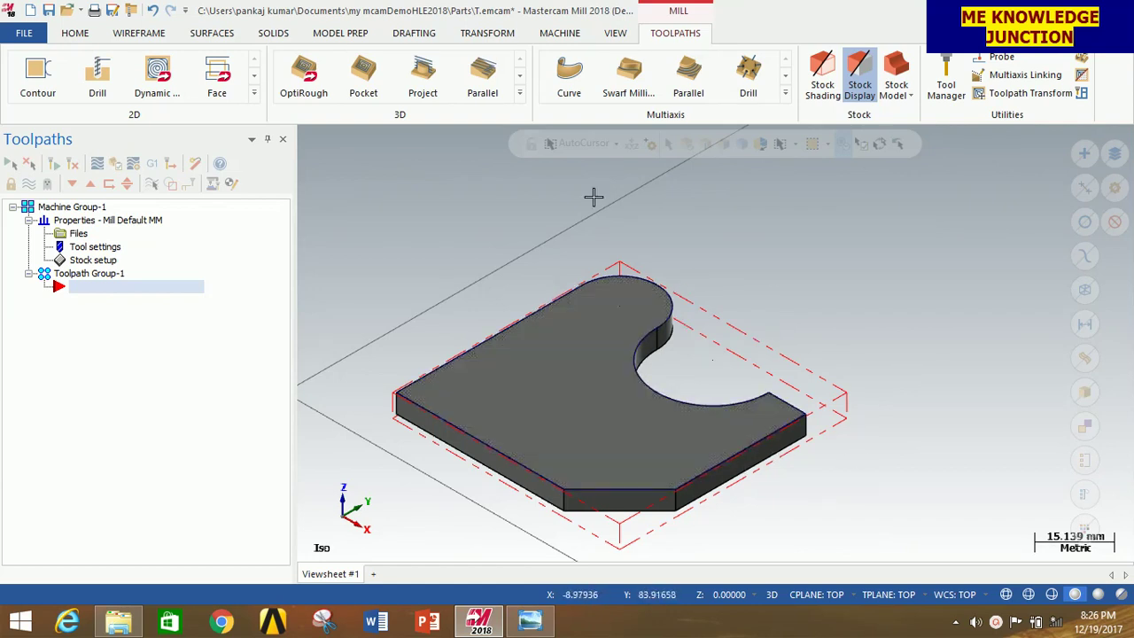
Start a Face toolpath using the part's closed top profile as the chain.
{"action": "left_click", "coordinate": [217, 75]}
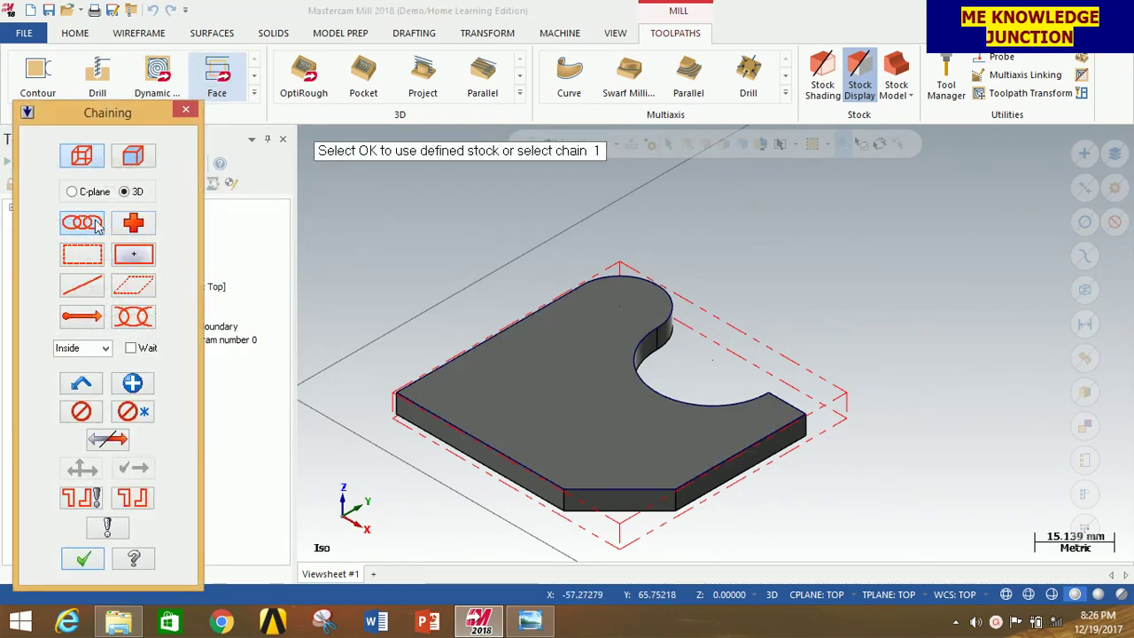
{"action": "left_click", "coordinate": [420, 379]}
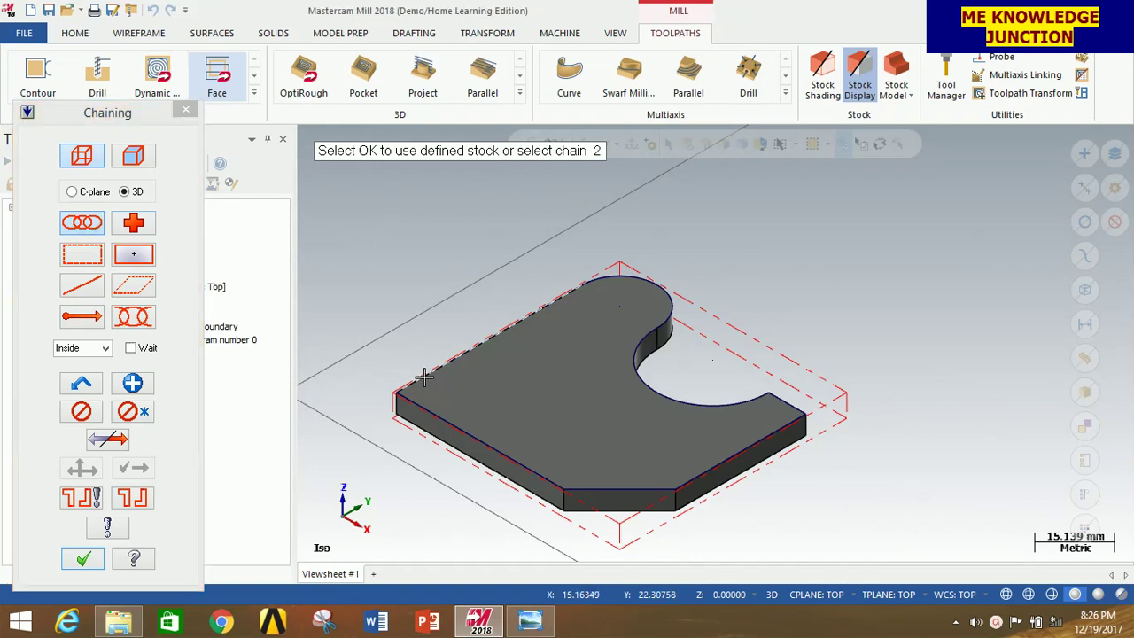
{"action": "left_click", "coordinate": [82, 558]}
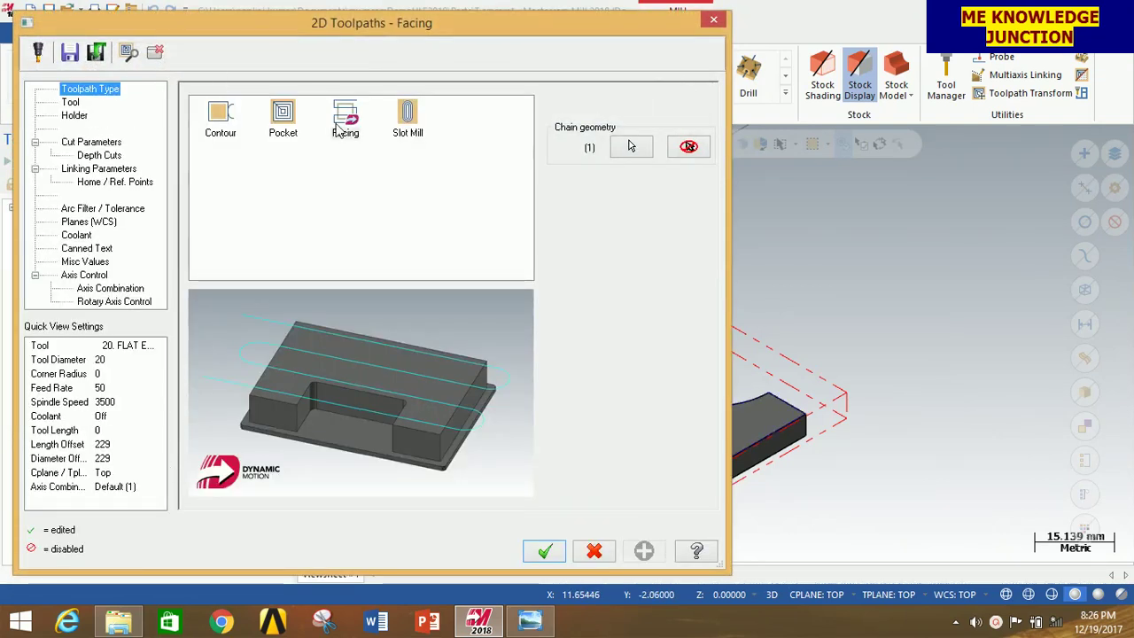
Filter the tool library to face mills and choose the 42 mm face mill for the facing operation.
{"action": "left_click", "coordinate": [80, 104]}
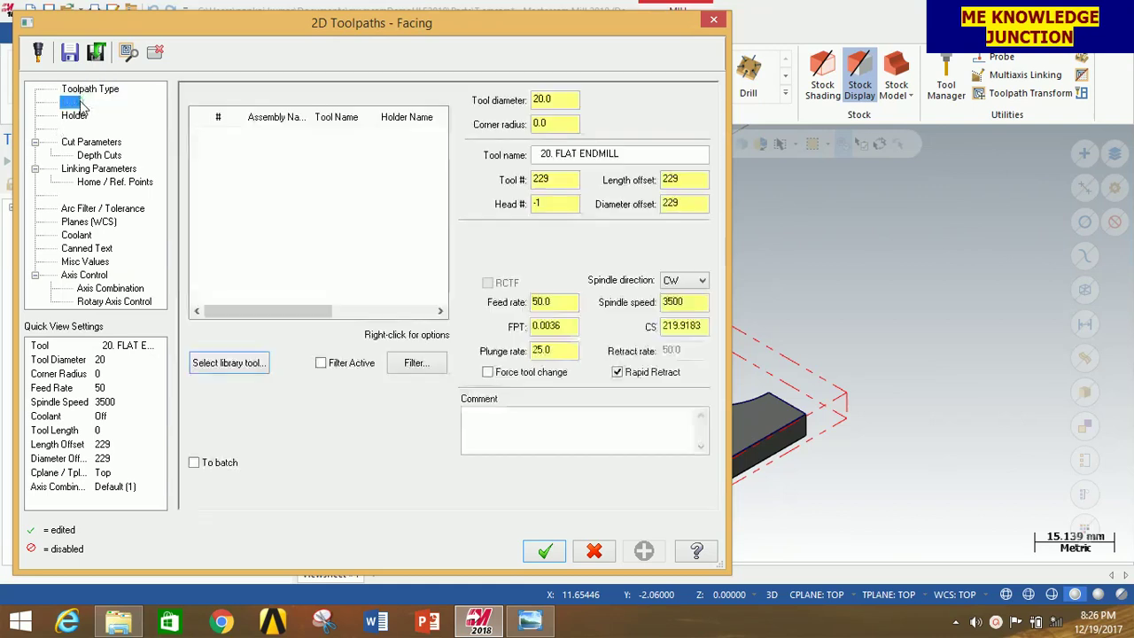
{"action": "left_click", "coordinate": [212, 366]}
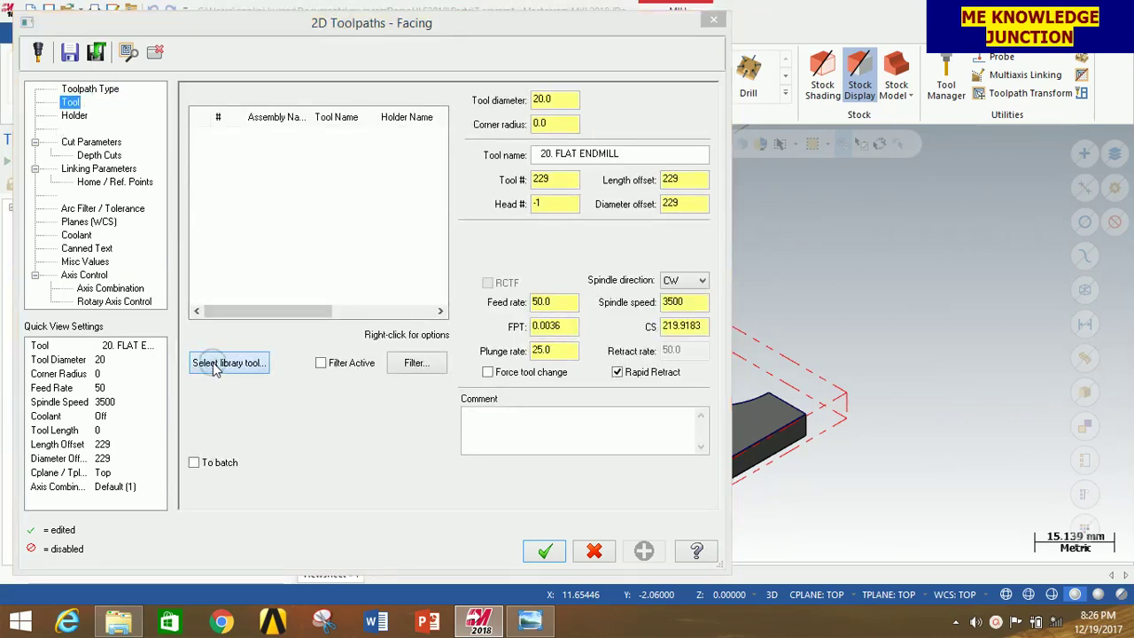
{"action": "left_click", "coordinate": [579, 228]}
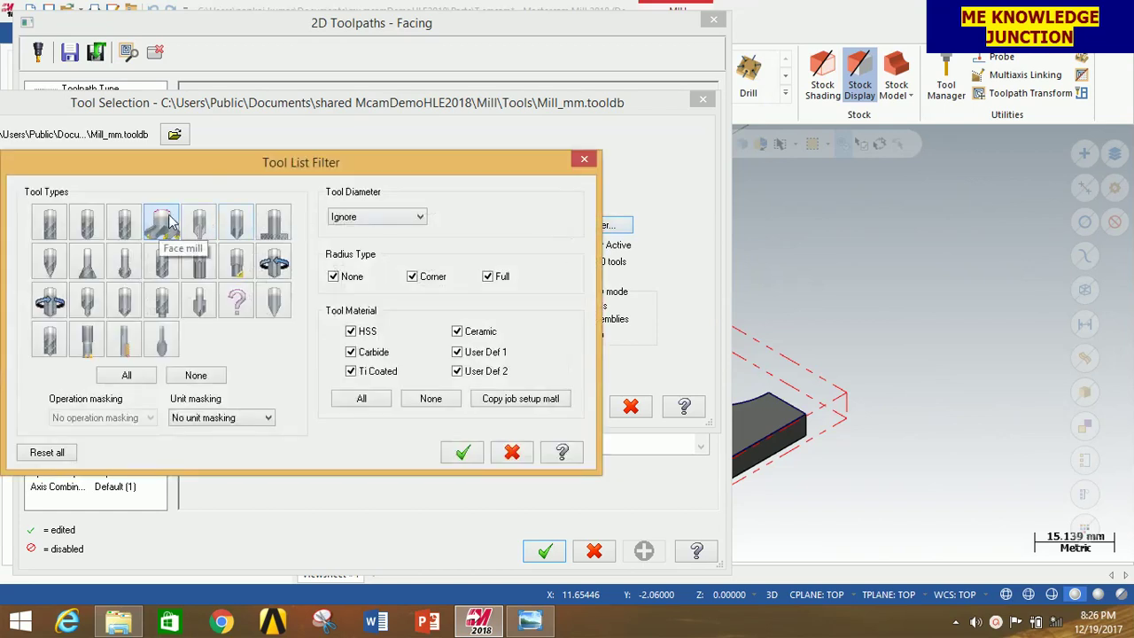
{"action": "left_click", "coordinate": [460, 454]}
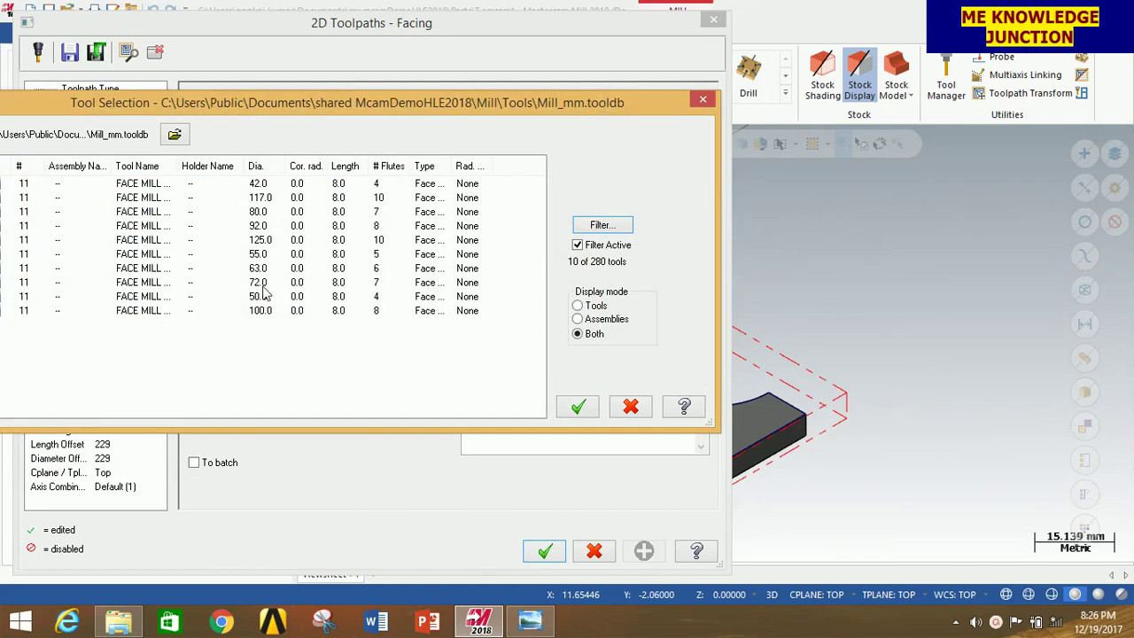
{"action": "left_click", "coordinate": [259, 184]}
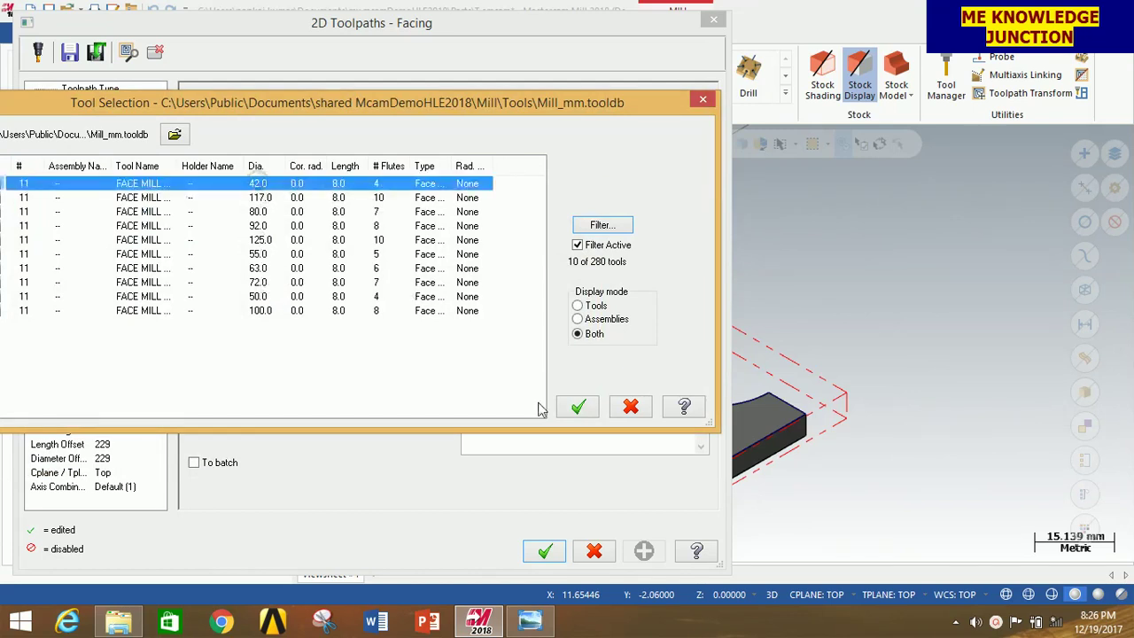
{"action": "left_click", "coordinate": [581, 408]}
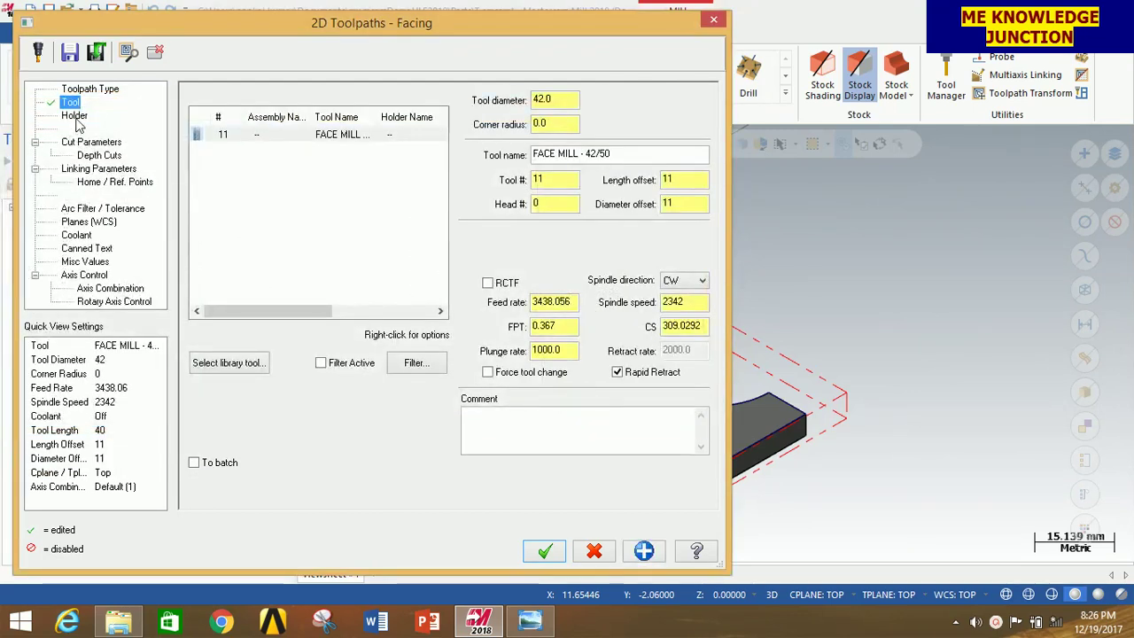
Set the facing cut style to Zigzag and the stock to leave on floors to 0.
{"action": "left_click", "coordinate": [88, 142]}
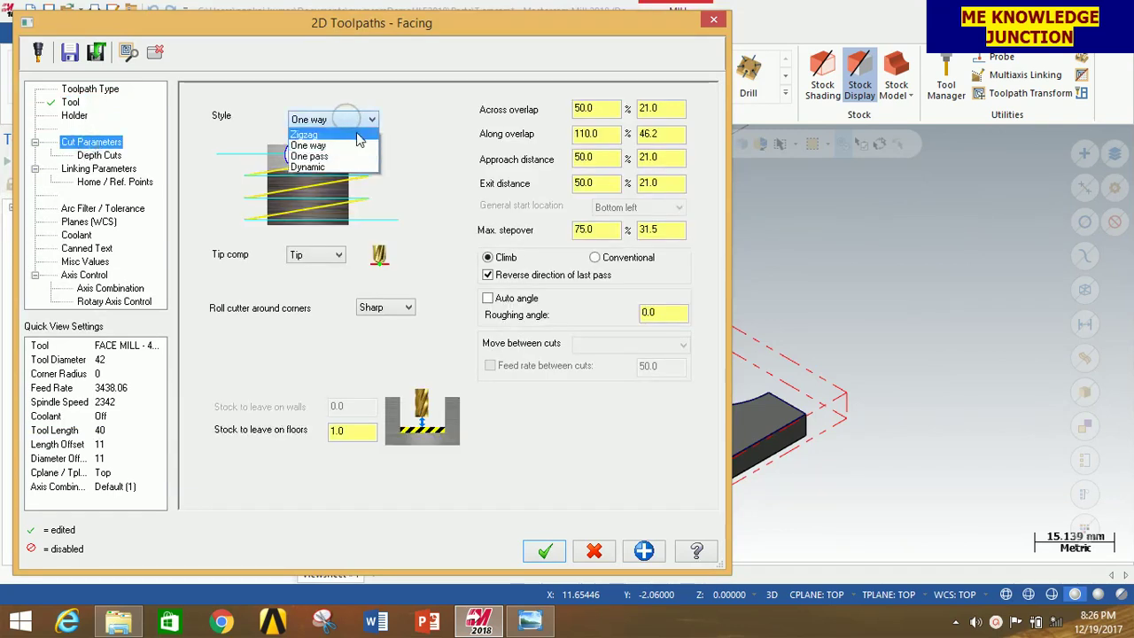
{"action": "left_click", "coordinate": [357, 135]}
{"action": "double_click", "coordinate": [365, 428]}
{"action": "type", "text": "0"}
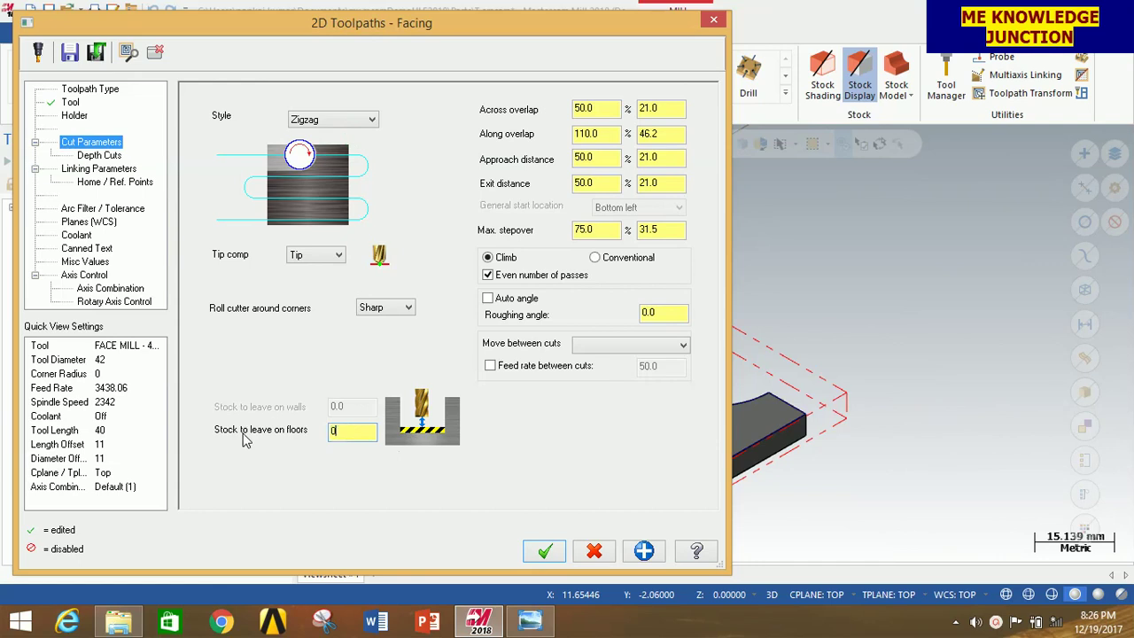
Set the facing depth cuts to a 4 mm maximum rough step with 1 finish cut of 0.25 mm.
{"action": "left_click", "coordinate": [103, 156]}
{"action": "left_click", "coordinate": [382, 170]}
{"action": "double_click", "coordinate": [382, 170]}
{"action": "type", "text": "4"}
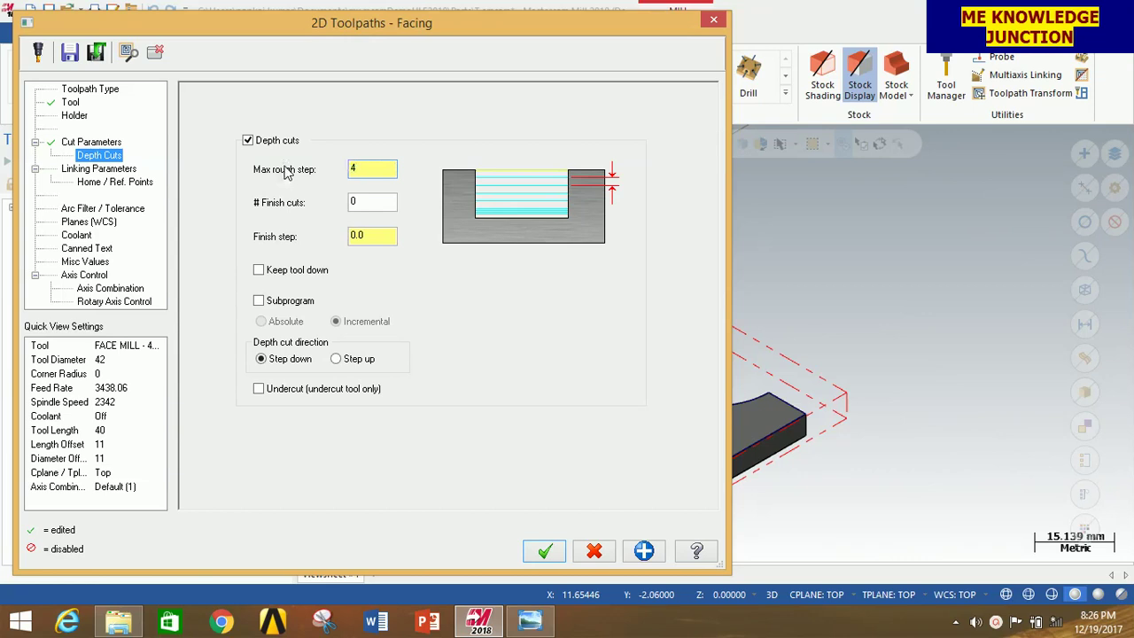
{"action": "double_click", "coordinate": [365, 202]}
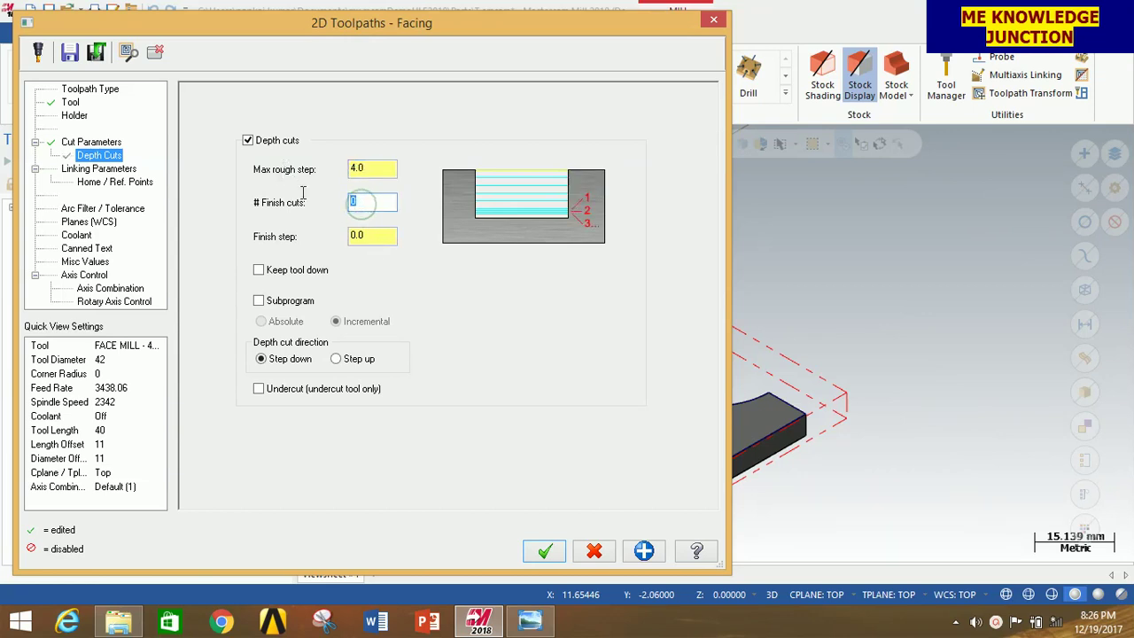
{"action": "left_click", "coordinate": [375, 235]}
{"action": "double_click", "coordinate": [374, 235]}
{"action": "type", "text": "0"}
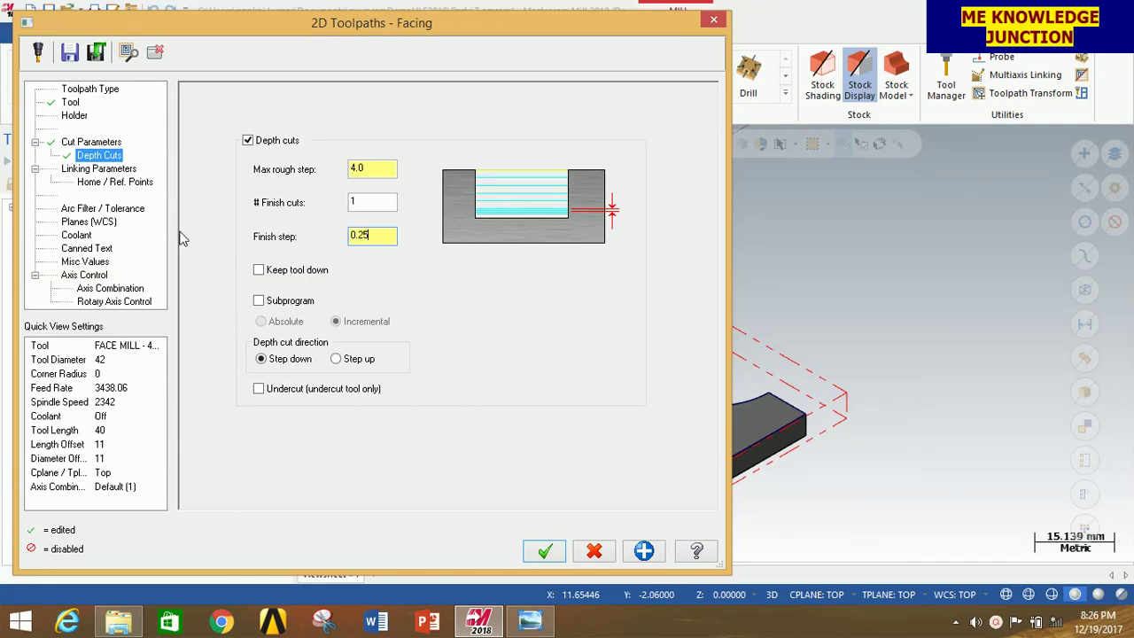
Set the facing linking depth to -1 incremental and generate the facing toolpath.
{"action": "left_click", "coordinate": [89, 168]}
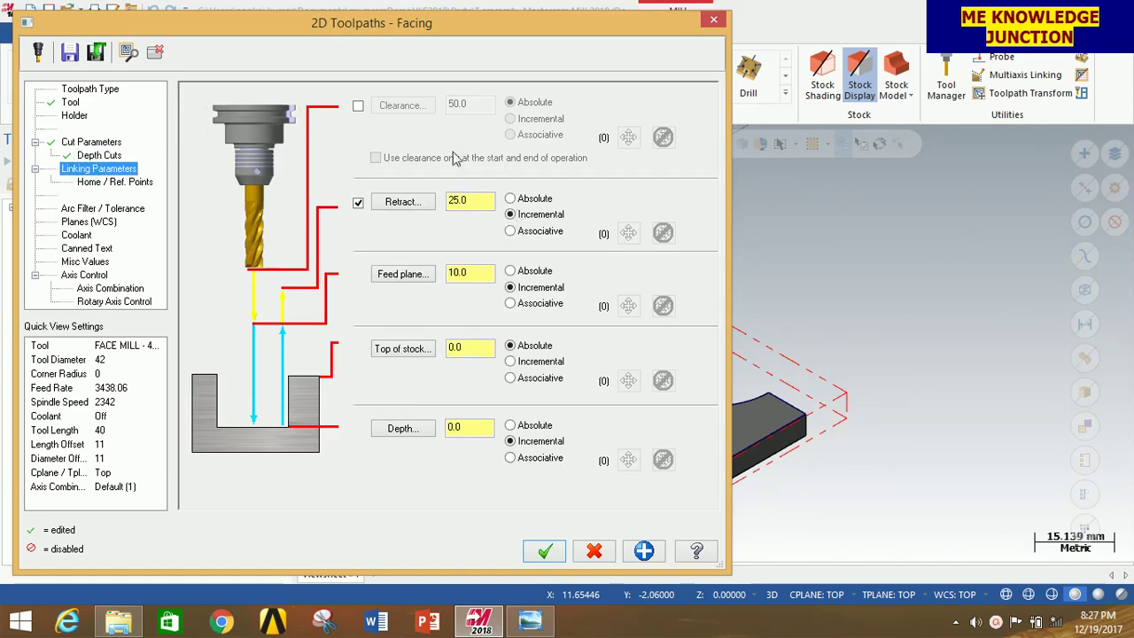
{"action": "double_click", "coordinate": [481, 427]}
{"action": "type", "text": "-1"}
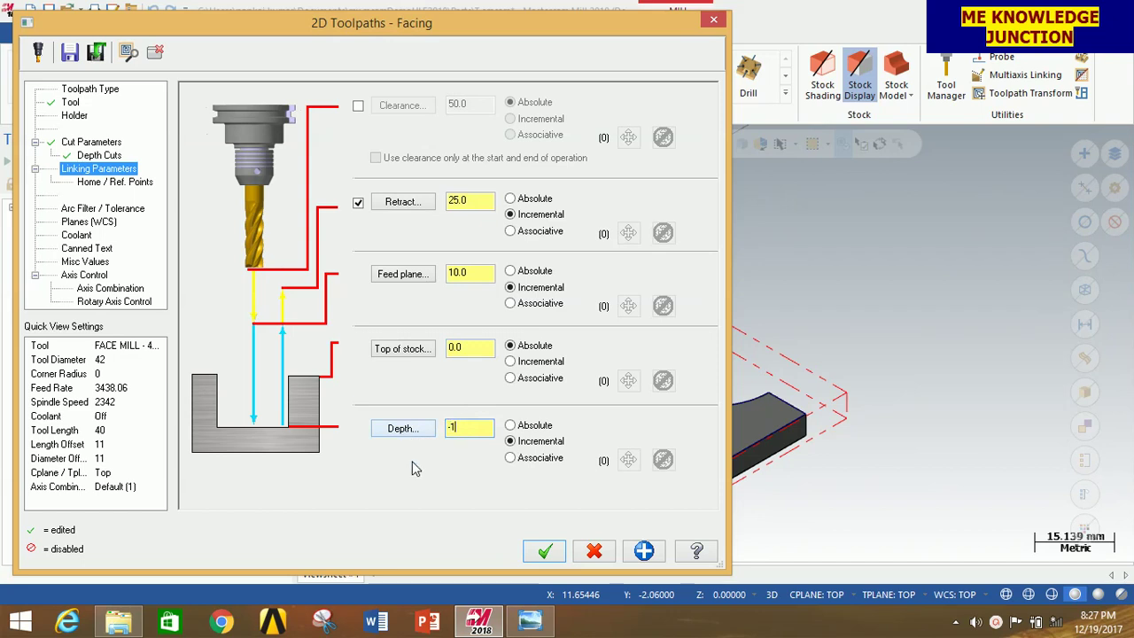
{"action": "left_click", "coordinate": [542, 552]}
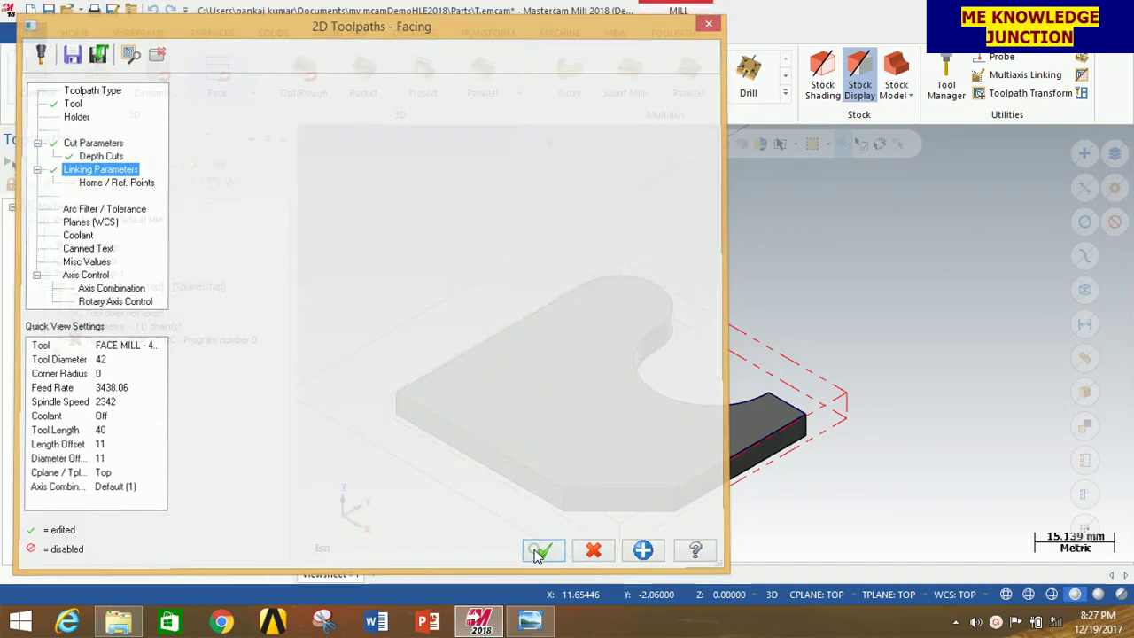
{"action": "scroll", "coordinate": [716, 344], "scroll_direction": "down", "scroll_amount": 2}
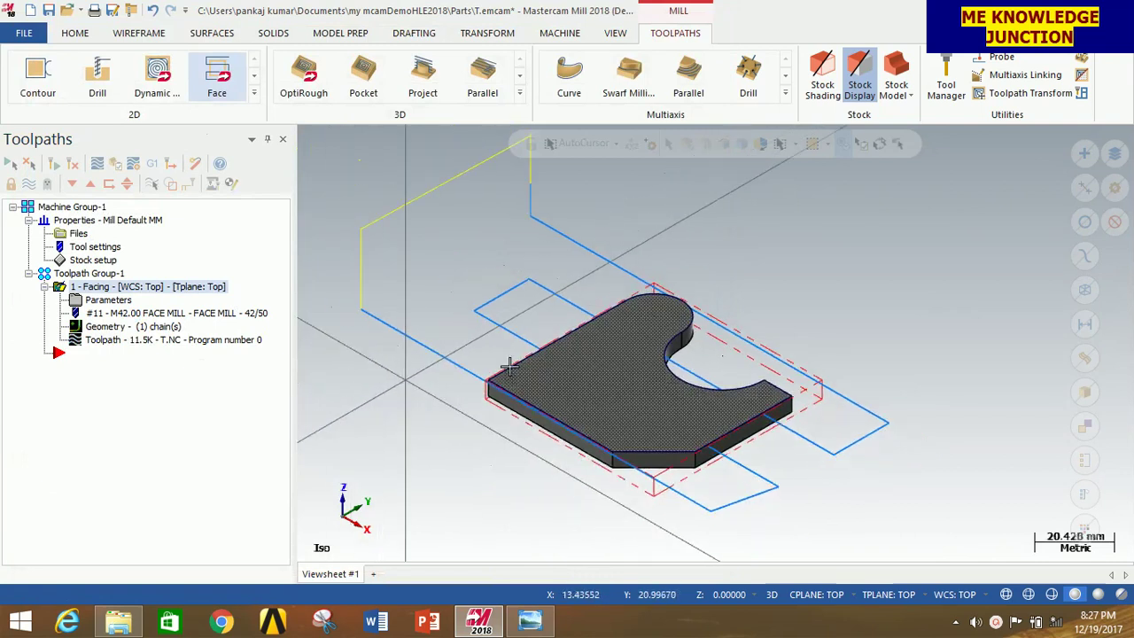
{"action": "scroll", "coordinate": [417, 398], "scroll_direction": "up", "scroll_amount": 2}
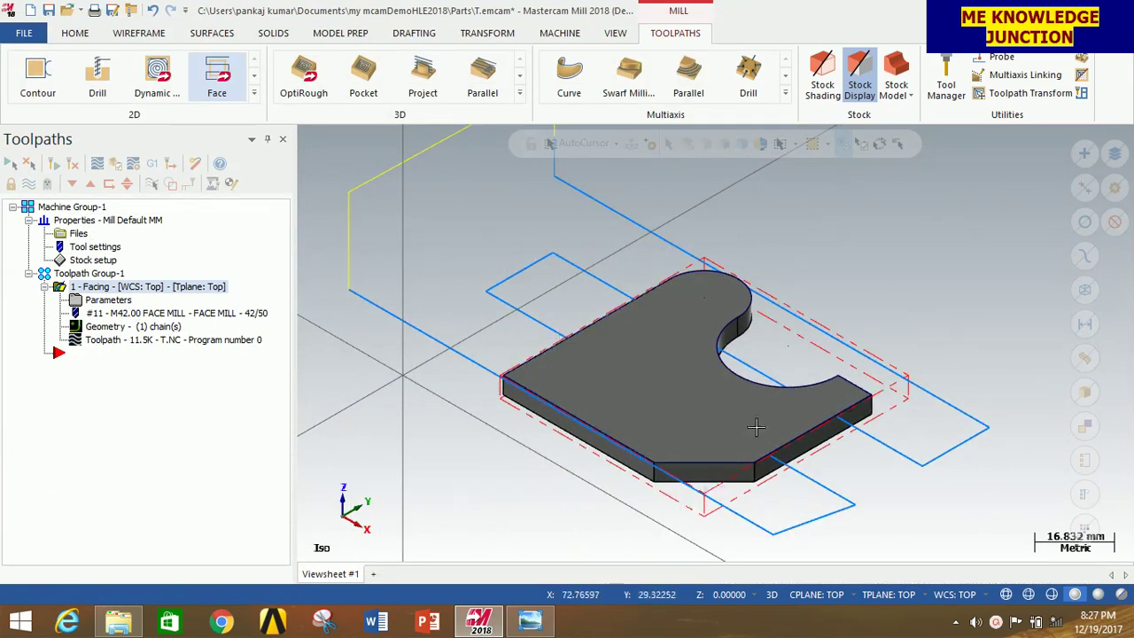
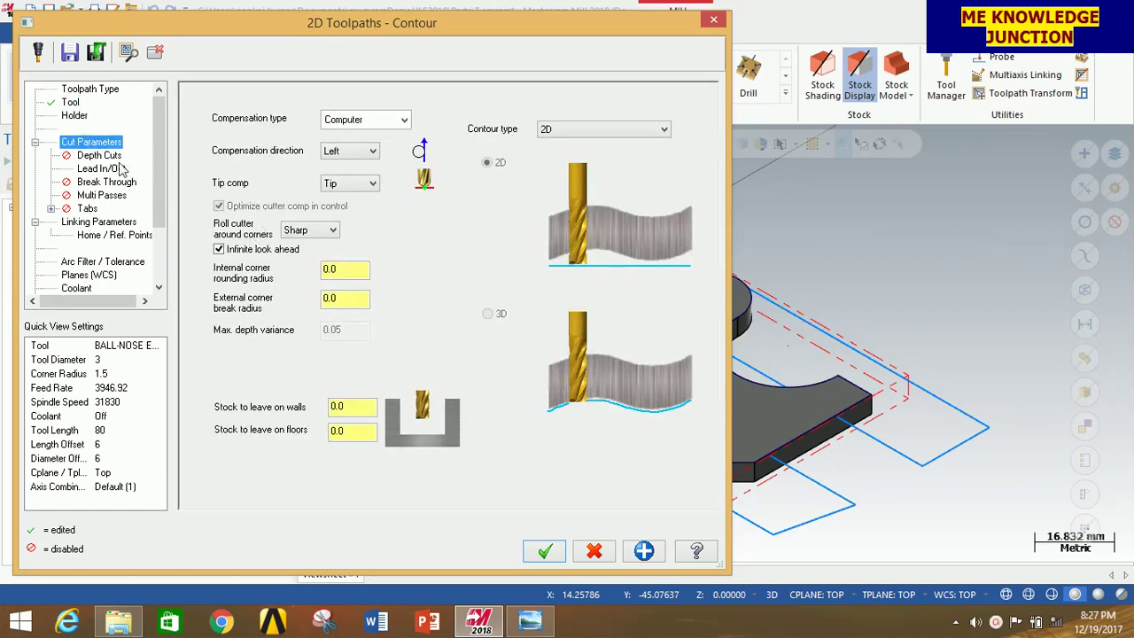
Enable depth cuts for the contour toolpath with a 4 mm maximum rough step and 1 finish cut of 0.25 mm.
{"action": "left_click", "coordinate": [97, 156]}
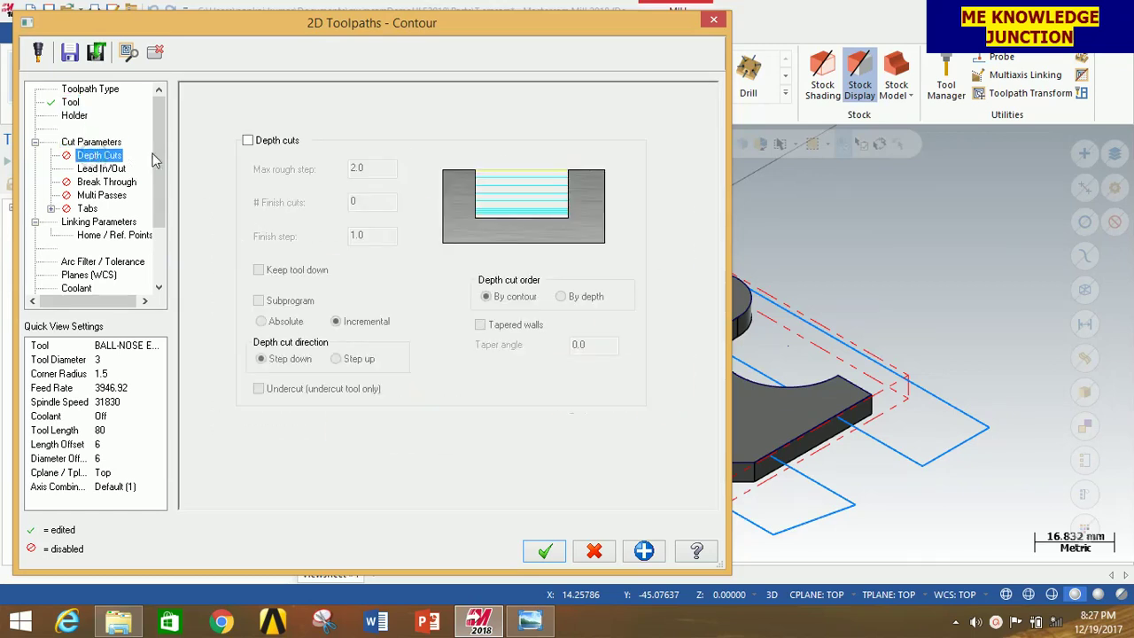
{"action": "left_click", "coordinate": [249, 141]}
{"action": "key", "text": "Tab"}
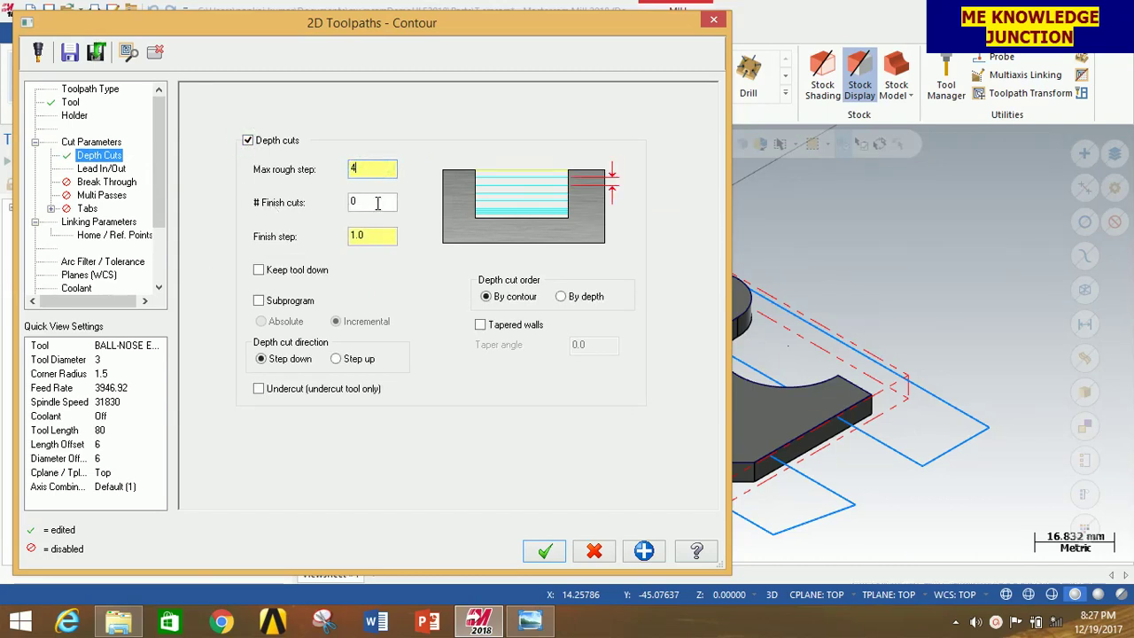
{"action": "left_click", "coordinate": [376, 201]}
{"action": "type", "text": "1"}
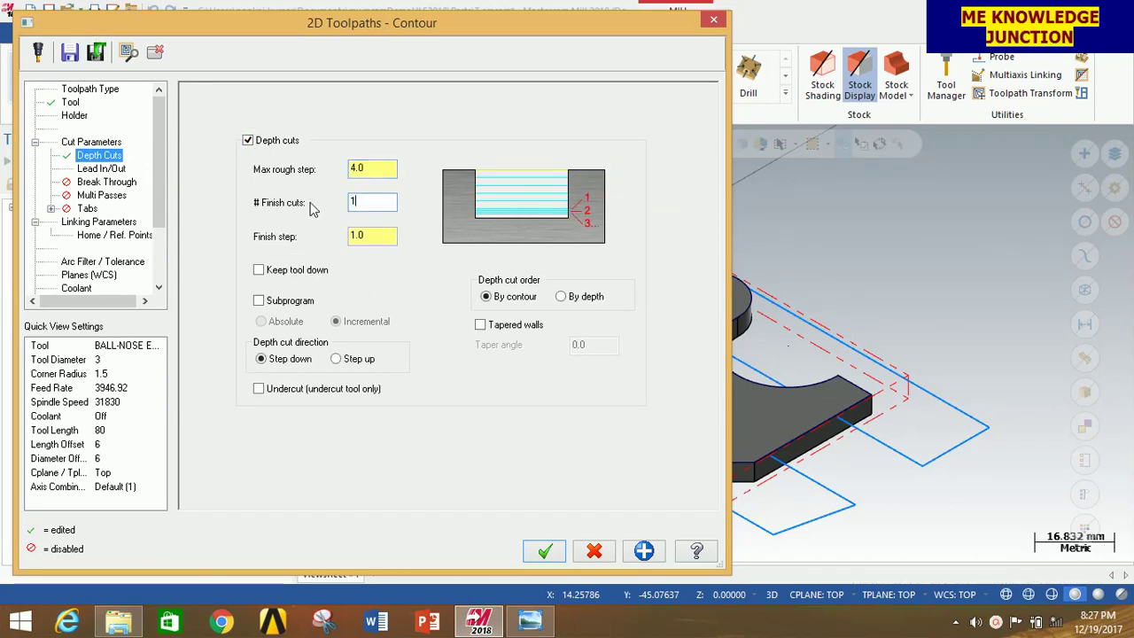
{"action": "left_click", "coordinate": [374, 236]}
{"action": "type", "text": "0.25"}
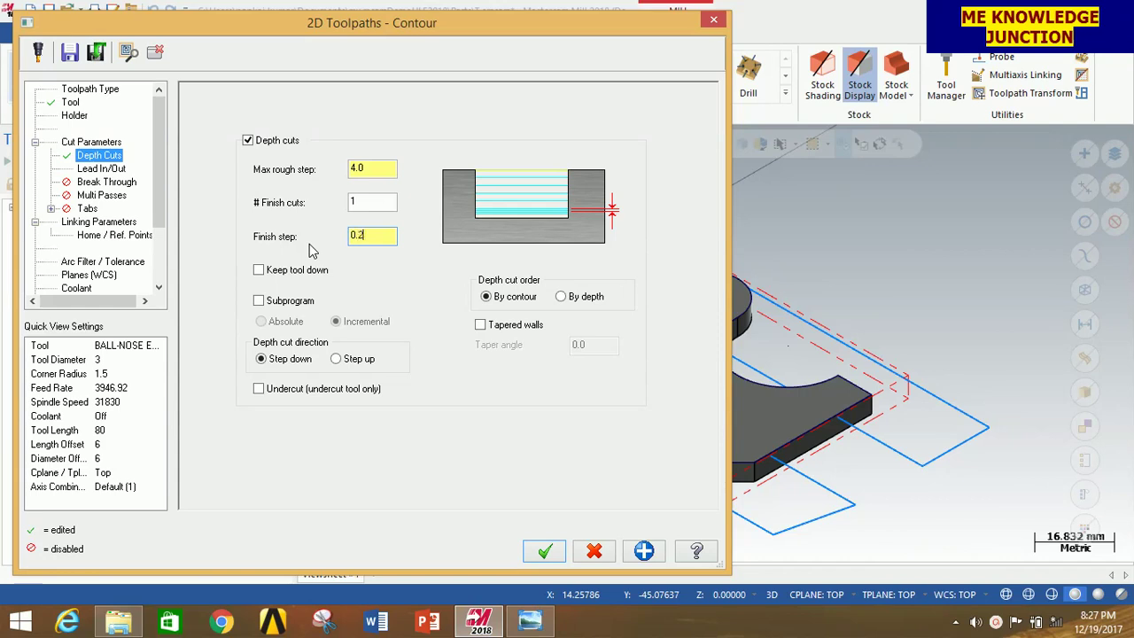
Enable break through for the contour toolpath with a break through amount of 2 mm.
{"action": "left_click", "coordinate": [102, 184]}
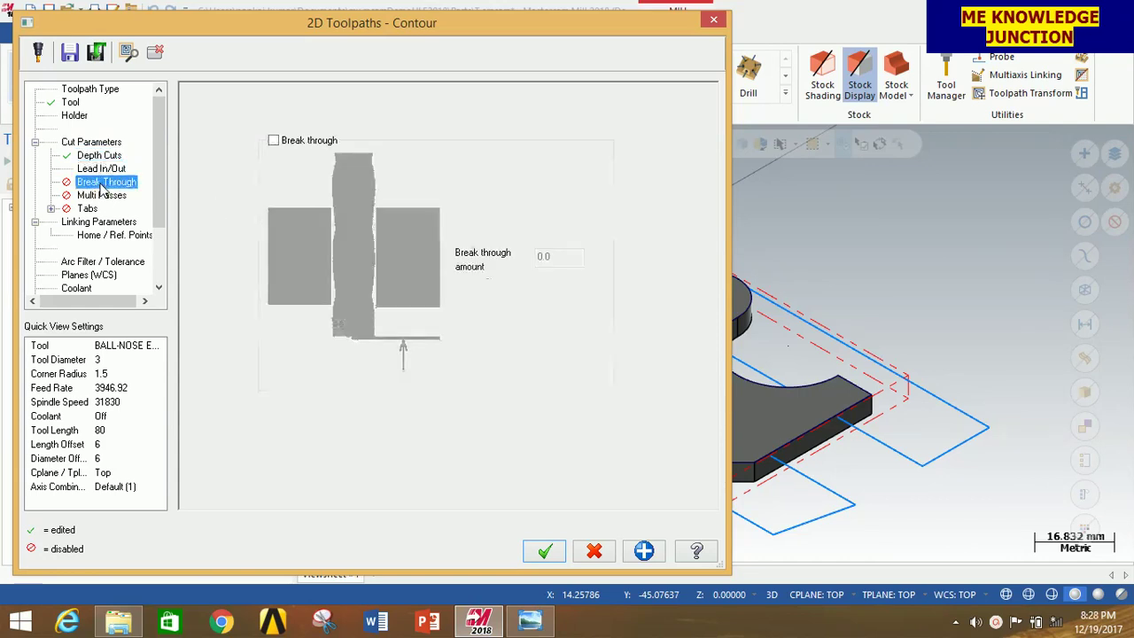
{"action": "left_click", "coordinate": [274, 140]}
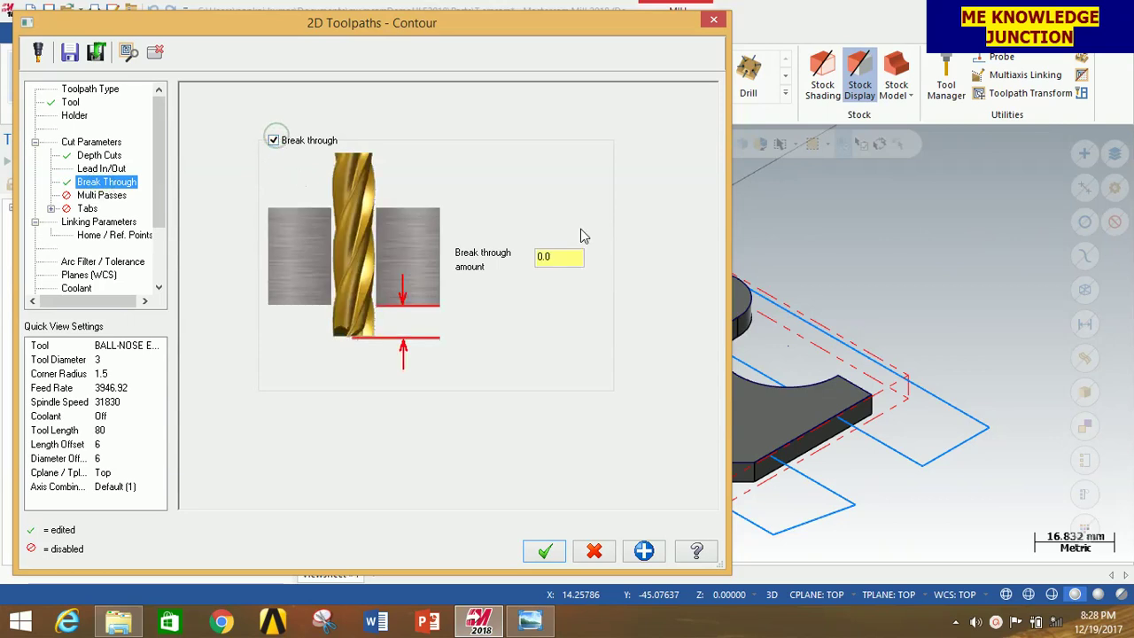
{"action": "double_click", "coordinate": [544, 256]}
{"action": "type", "text": "2"}
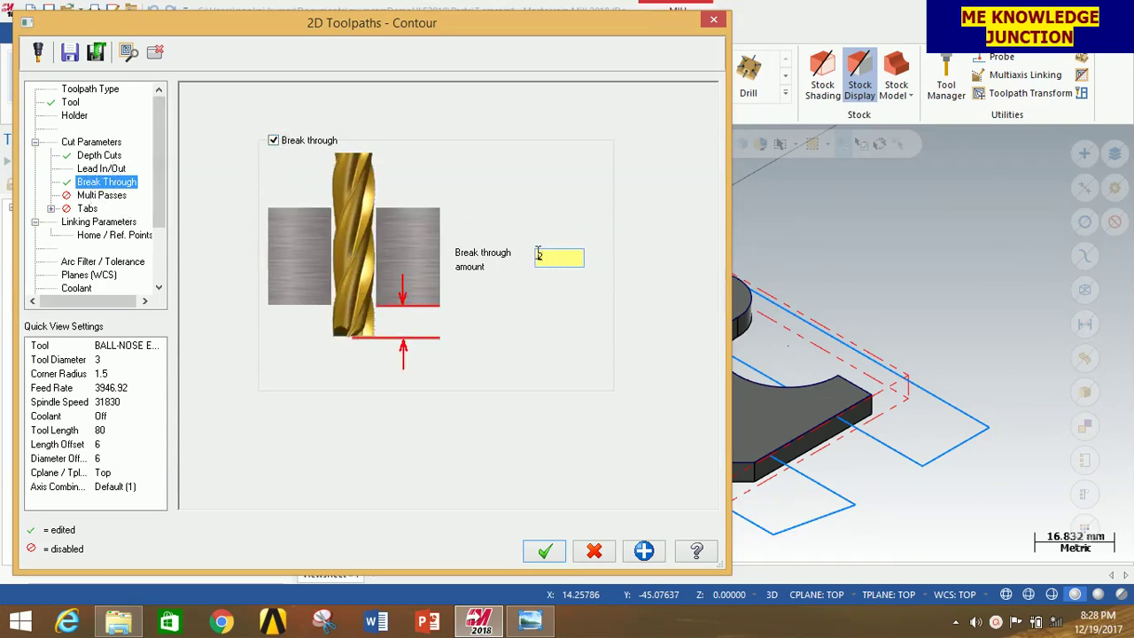
Set the contour linking depth to -7 incremental and generate the contour toolpath.
{"action": "left_click", "coordinate": [100, 222]}
{"action": "double_click", "coordinate": [474, 427]}
{"action": "type", "text": "-7"}
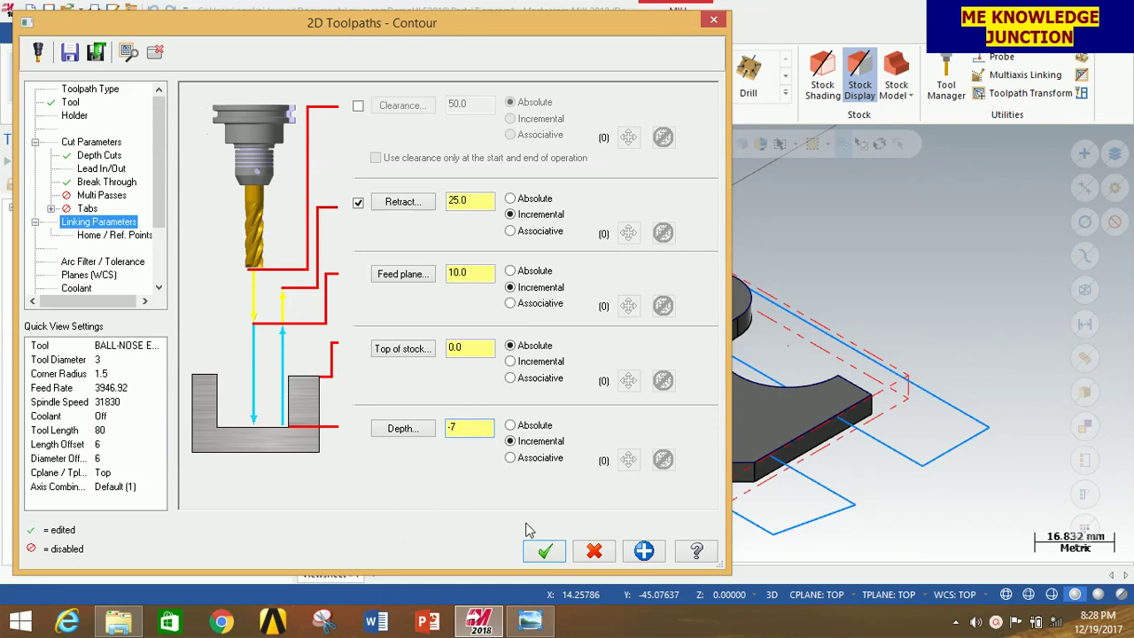
{"action": "left_click", "coordinate": [544, 552]}
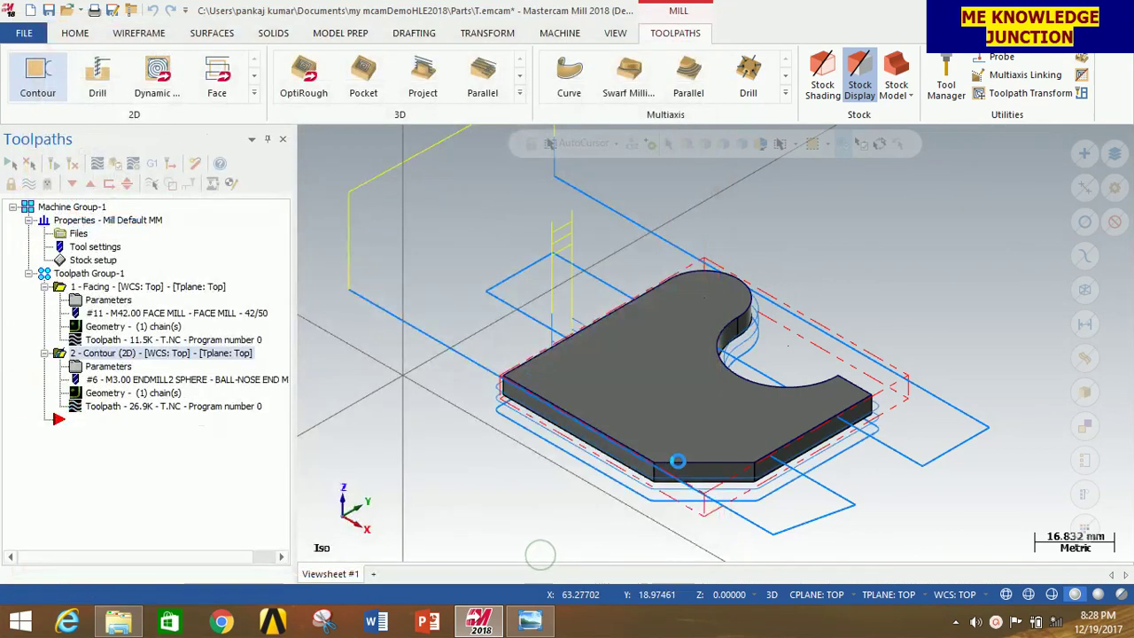
{"action": "scroll", "coordinate": [566, 460], "scroll_direction": "up", "scroll_amount": 1}
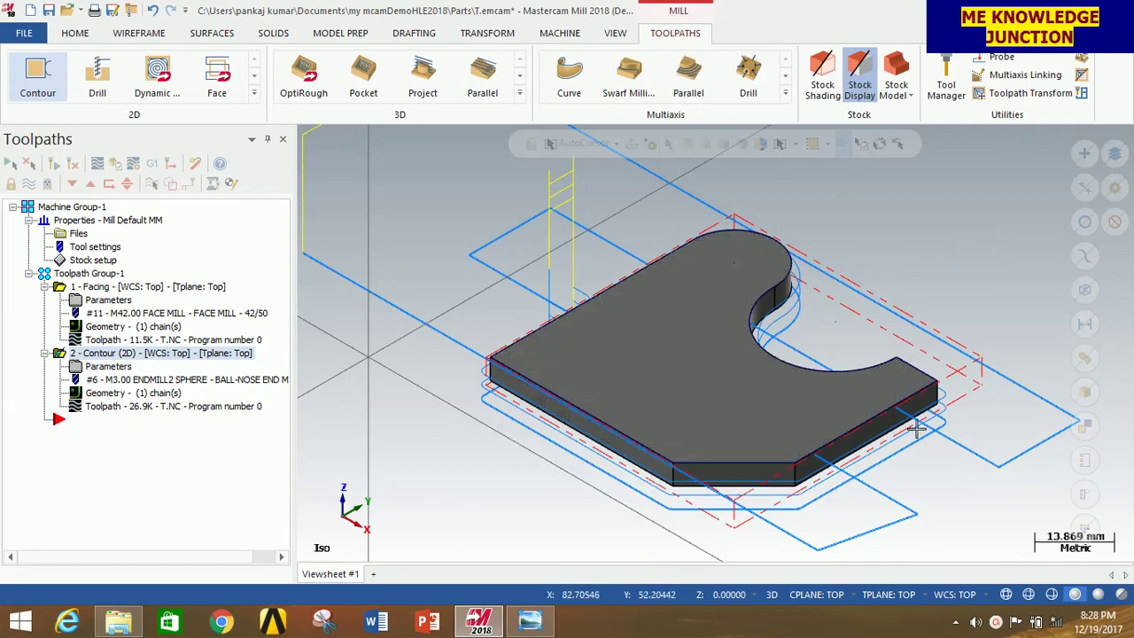
{"action": "scroll", "coordinate": [733, 354], "scroll_direction": "down", "scroll_amount": 1}
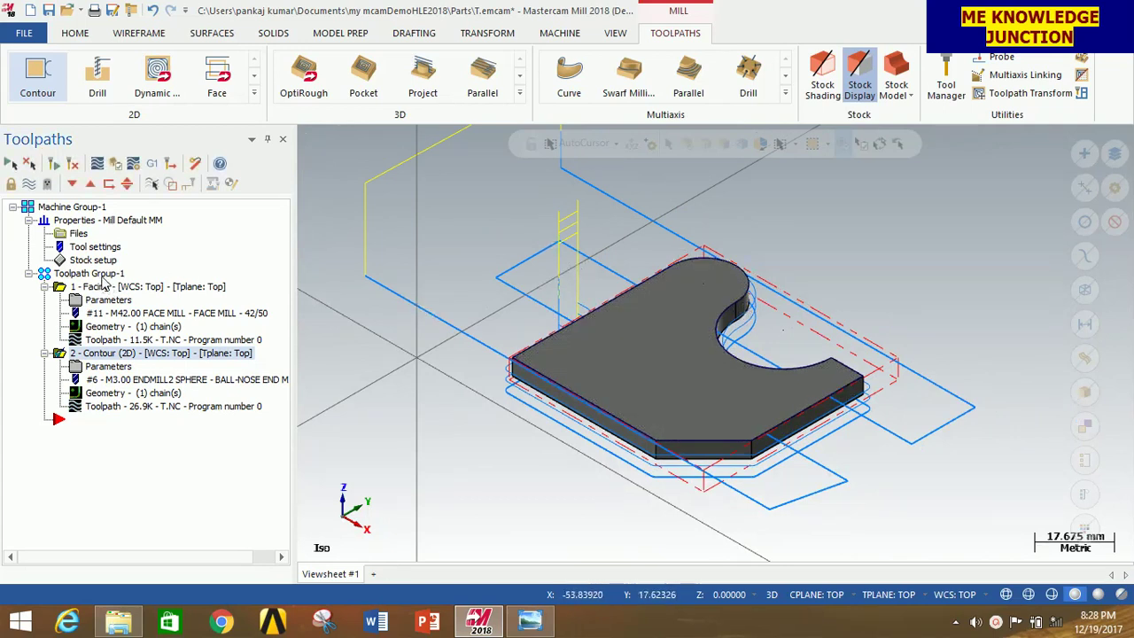
Regenerate all operations in Toolpath Group-1 and open them in the simulator for verification.
{"action": "left_click", "coordinate": [97, 274]}
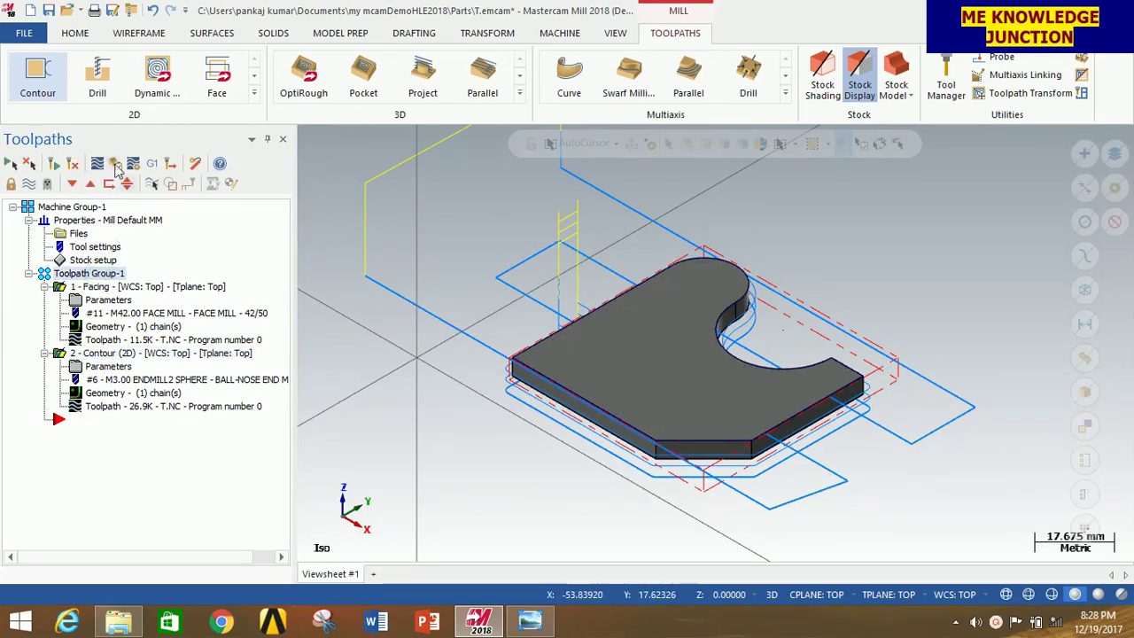
{"action": "left_click", "coordinate": [55, 165]}
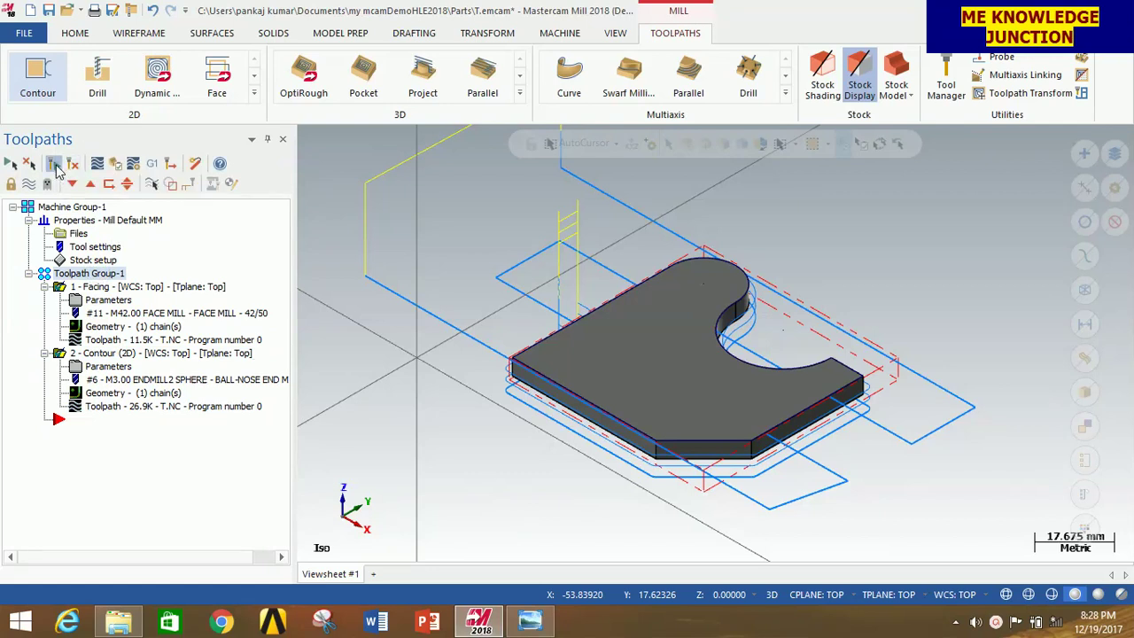
{"action": "left_click", "coordinate": [116, 165]}
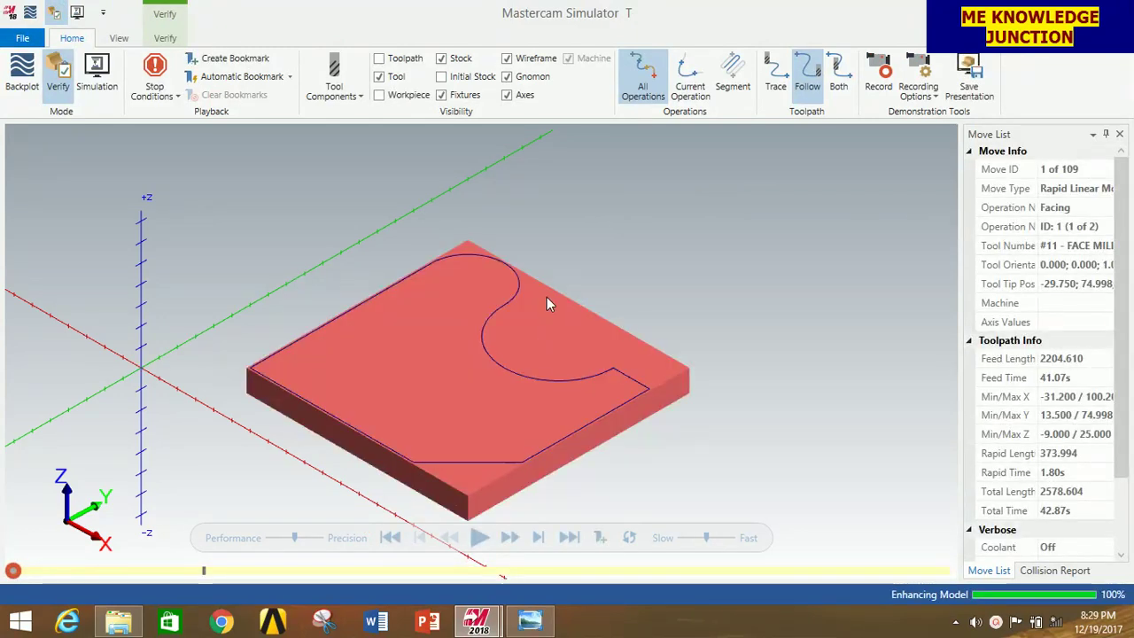
{"action": "scroll", "coordinate": [586, 269], "scroll_direction": "down", "scroll_amount": 2}
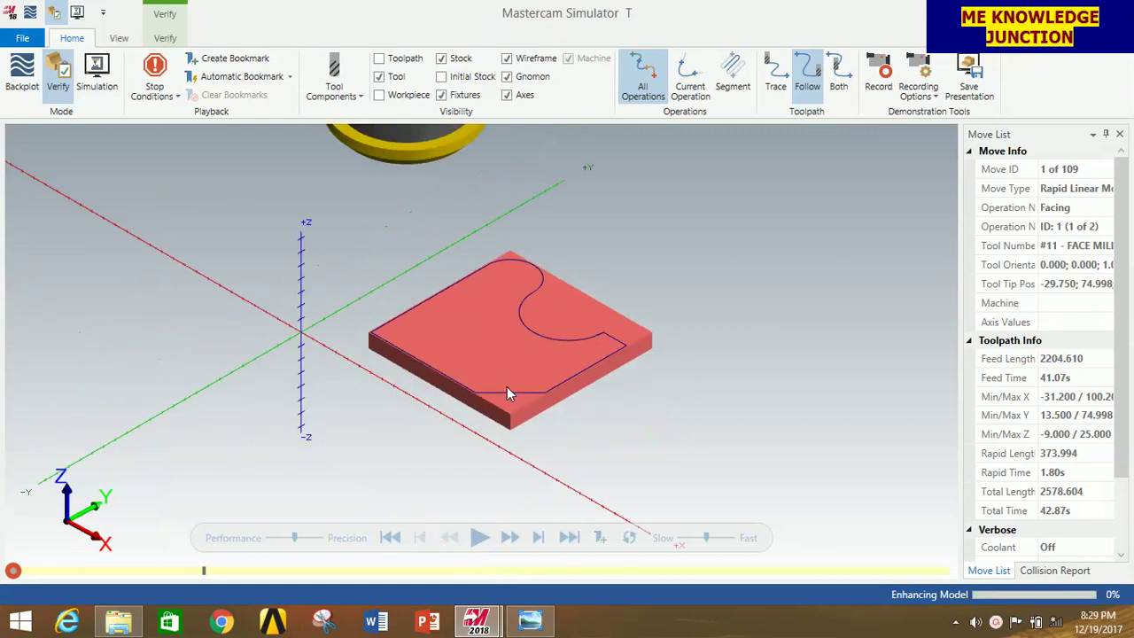
{"action": "scroll", "coordinate": [470, 313], "scroll_direction": "up", "scroll_amount": 1}
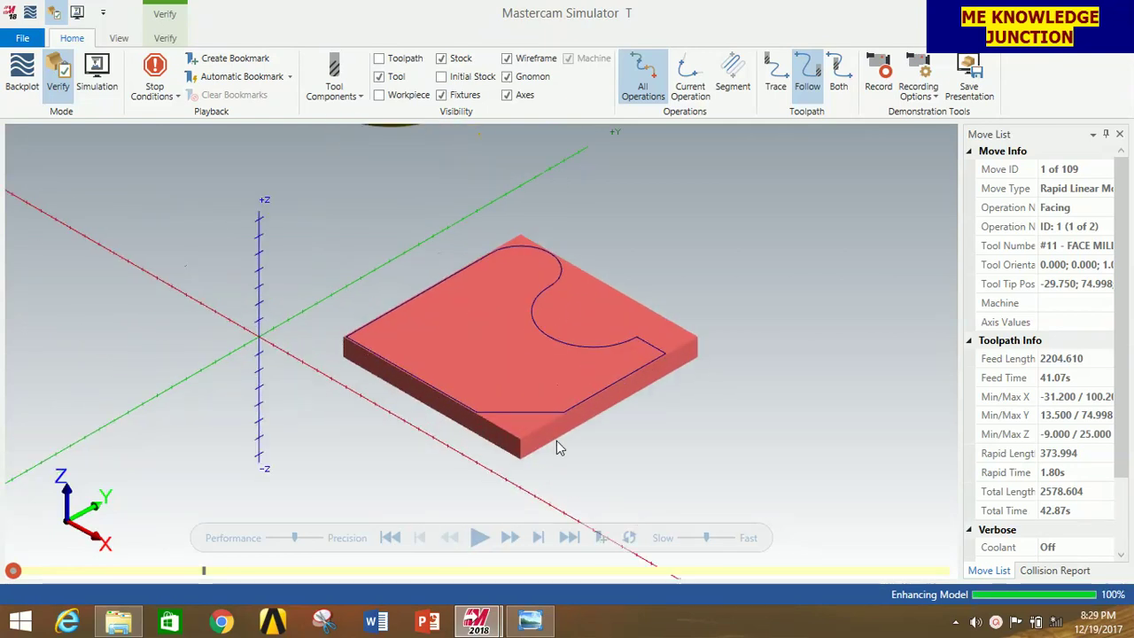
{"action": "scroll", "coordinate": [556, 440], "scroll_direction": "down", "scroll_amount": 2}
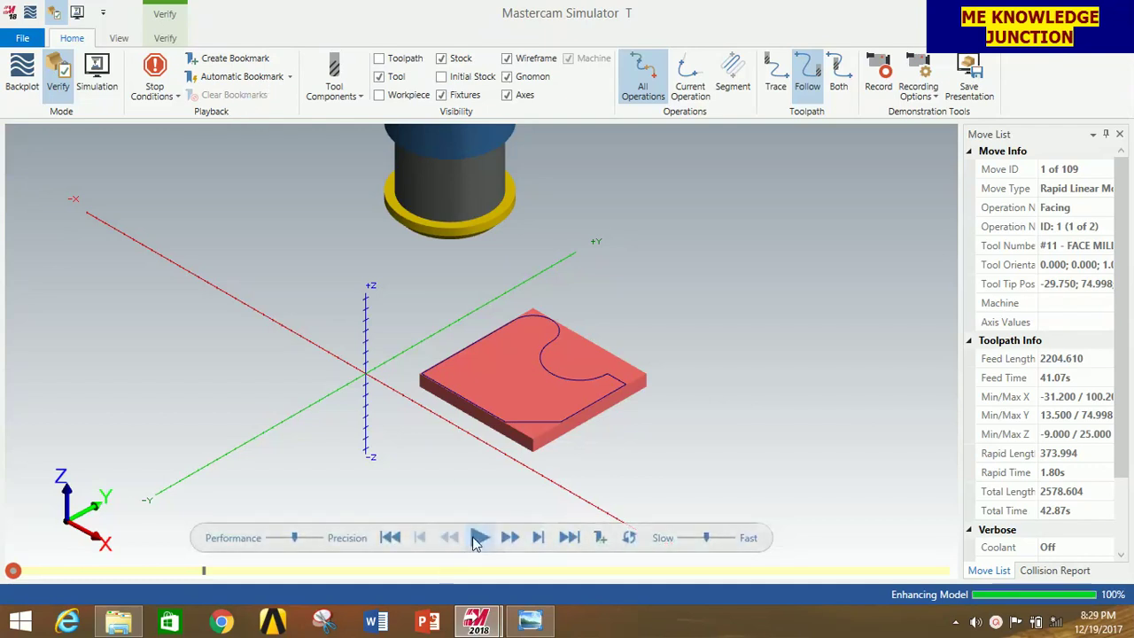
Turn on Color Loop and run the verification of the facing and contour operations to inspect the machined part.
{"action": "left_click", "coordinate": [164, 38]}
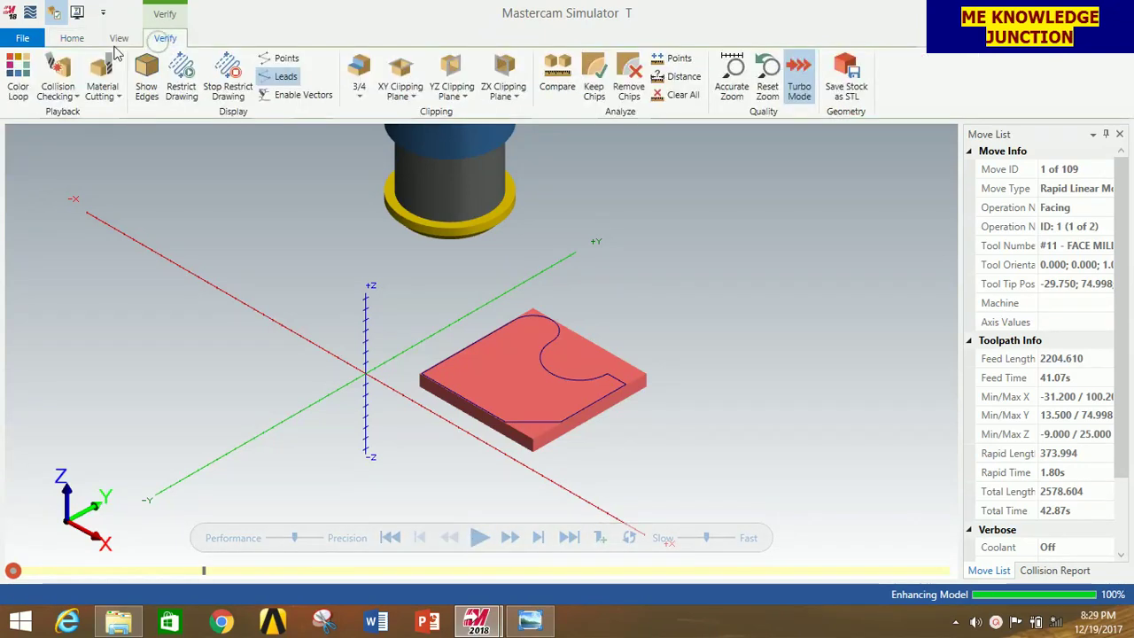
{"action": "left_click", "coordinate": [18, 78]}
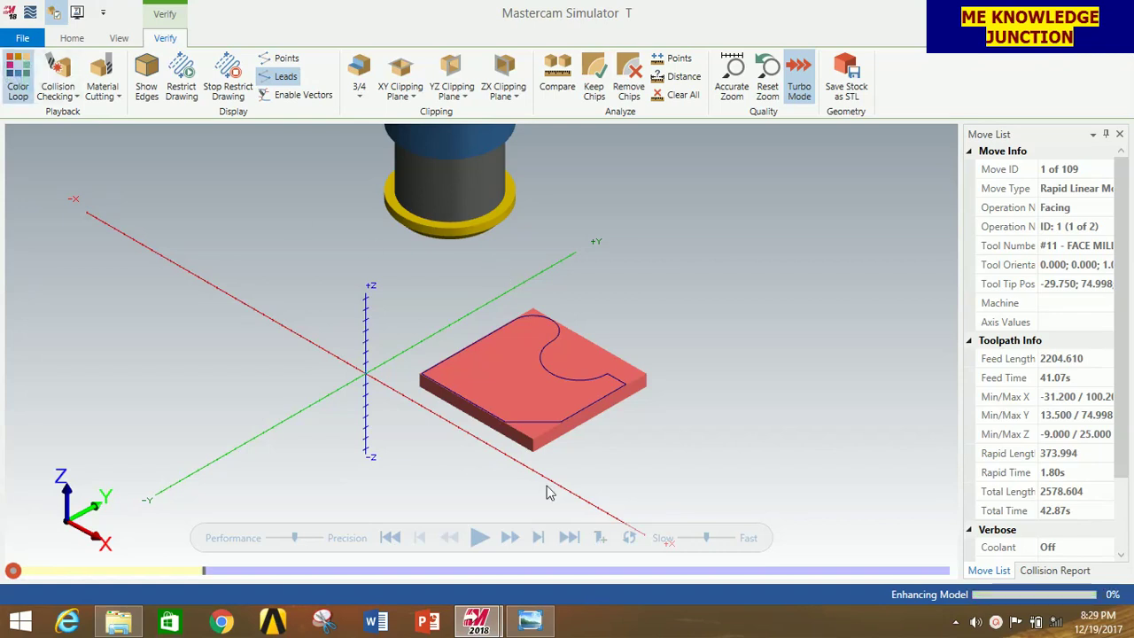
{"action": "left_click", "coordinate": [479, 538]}
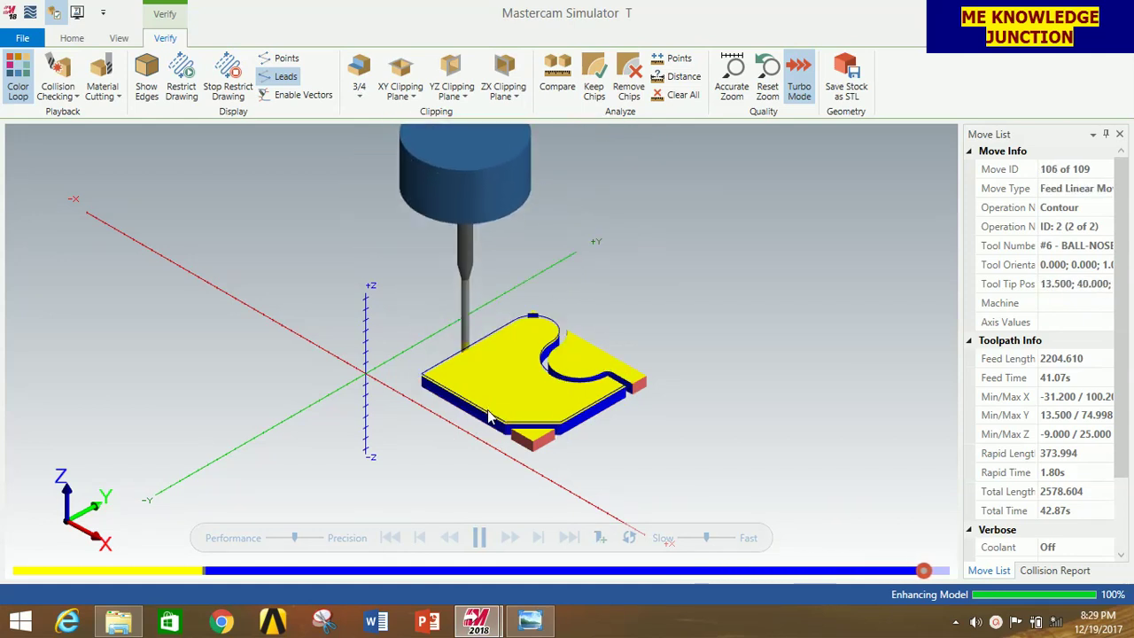
{"action": "scroll", "coordinate": [507, 451], "scroll_direction": "up", "scroll_amount": 3}
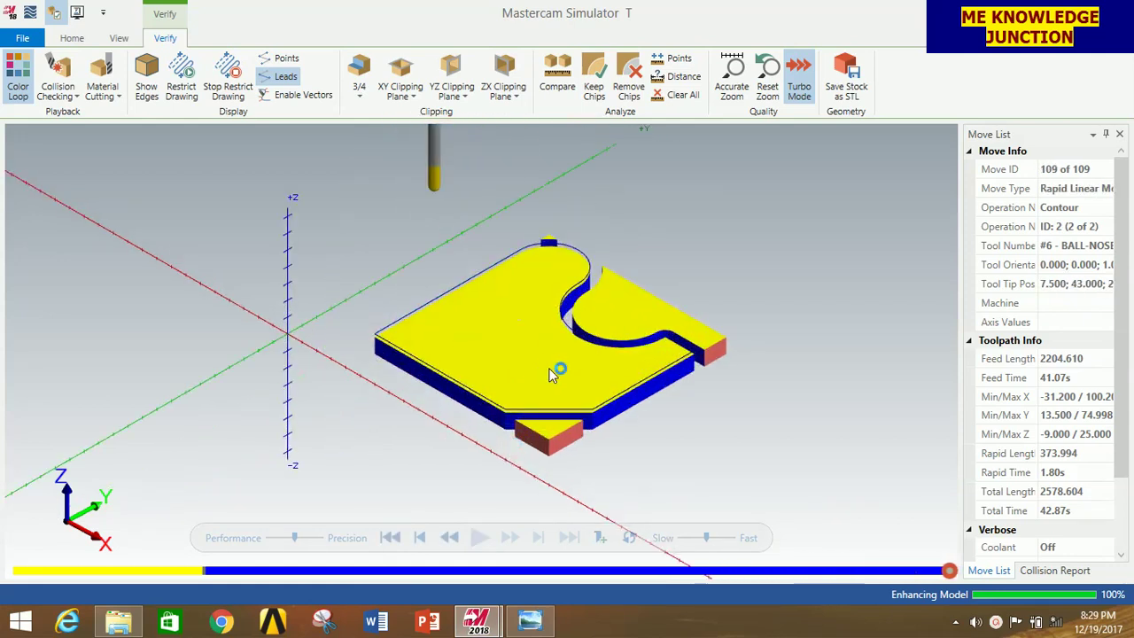
{"action": "scroll", "coordinate": [557, 341], "scroll_direction": "up", "scroll_amount": 2}
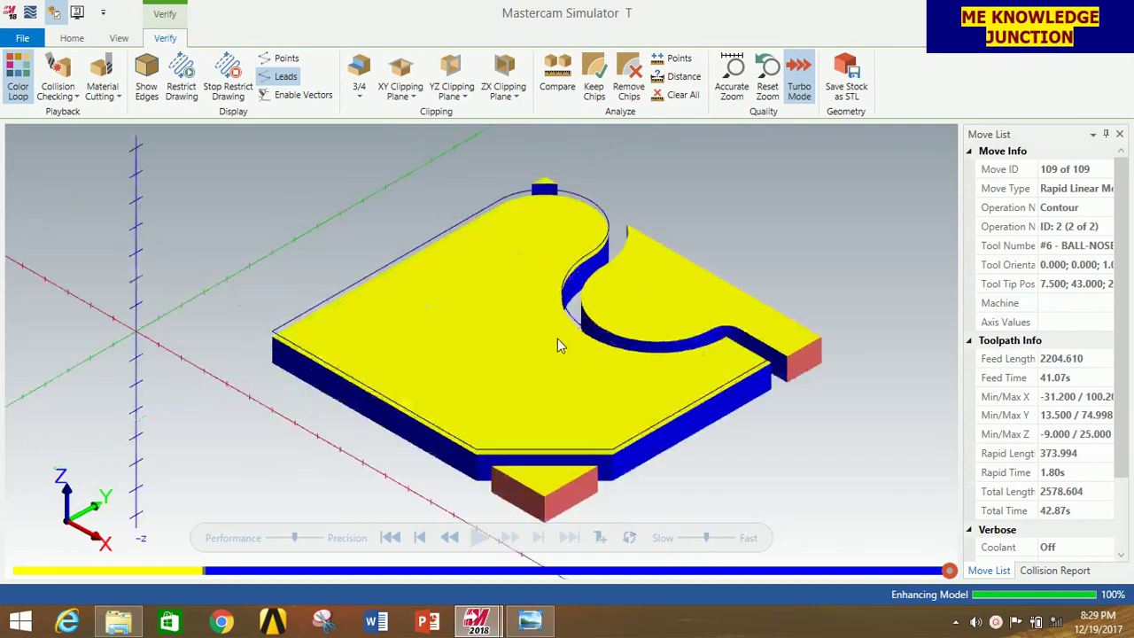